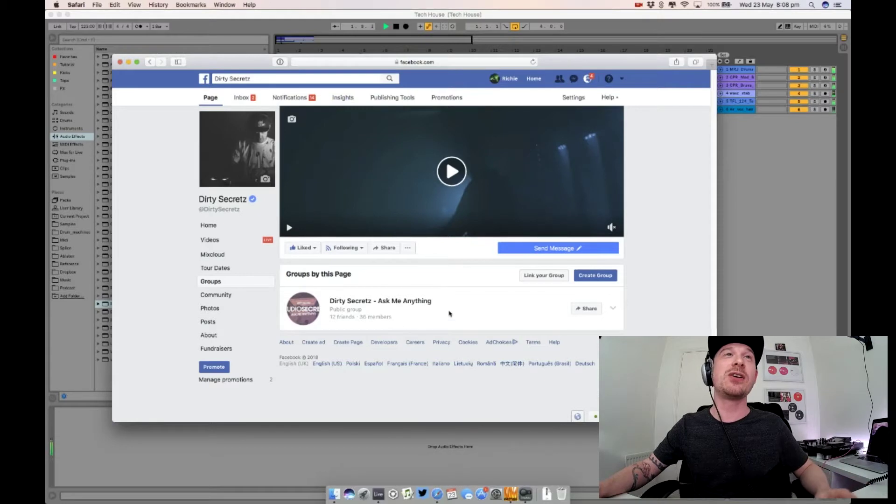
Open the Dirty Secretz - Ask Me Anything group and browse its posts for the question about a laggy, snappy snare or clap
{"action": "left_click", "coordinate": [410, 302]}
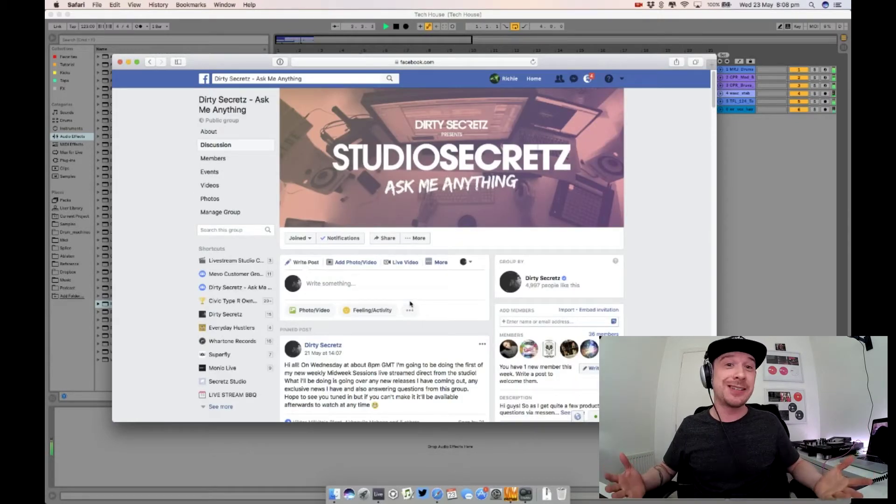
{"action": "scroll", "coordinate": [451, 321], "scroll_direction": "down", "scroll_amount": 15}
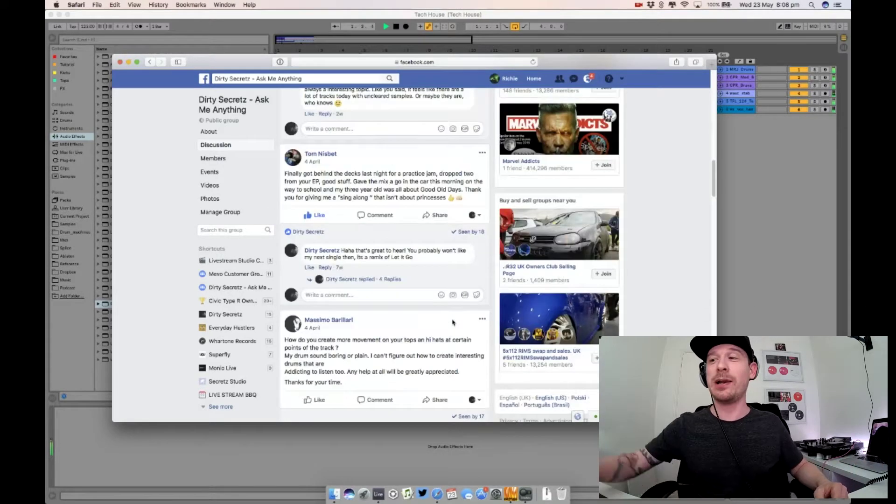
{"action": "scroll", "coordinate": [452, 322], "scroll_direction": "down", "scroll_amount": 10}
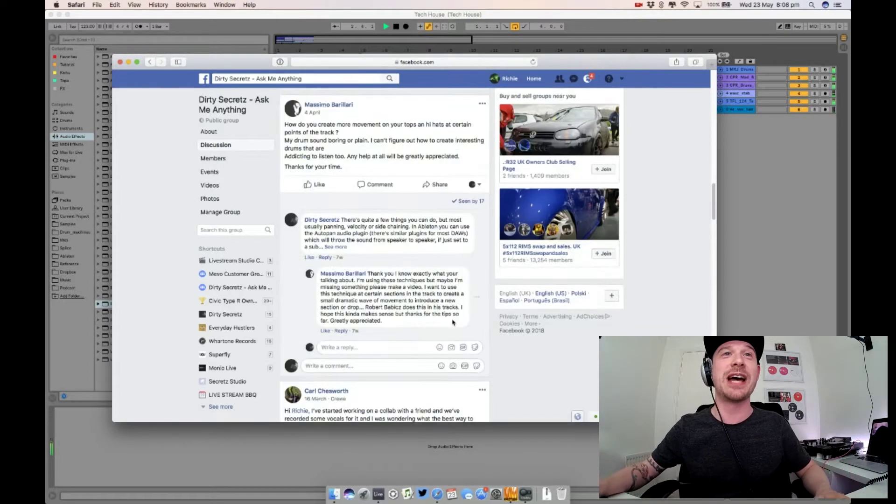
{"action": "scroll", "coordinate": [454, 323], "scroll_direction": "down", "scroll_amount": 2}
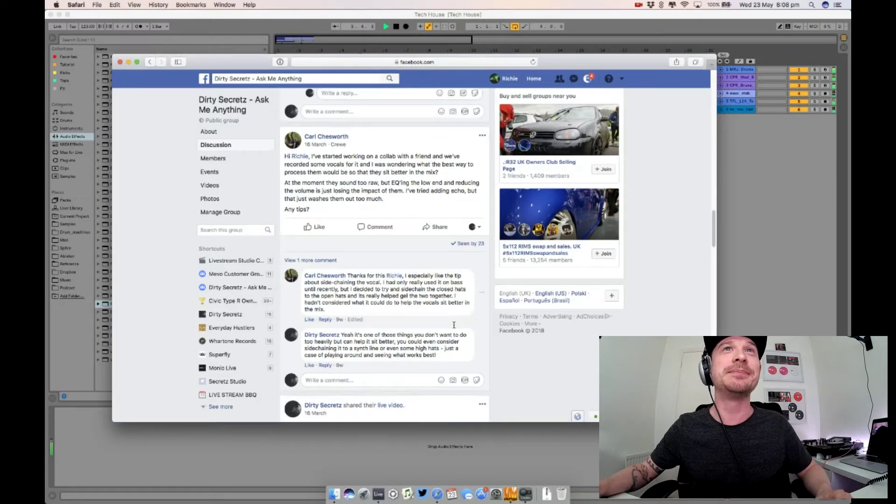
{"action": "scroll", "coordinate": [452, 322], "scroll_direction": "down", "scroll_amount": 15}
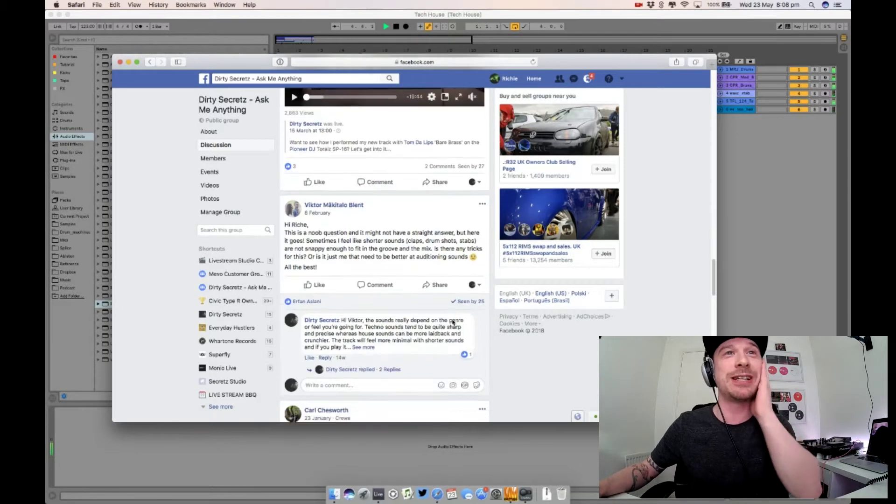
{"action": "scroll", "coordinate": [452, 323], "scroll_direction": "down", "scroll_amount": 10}
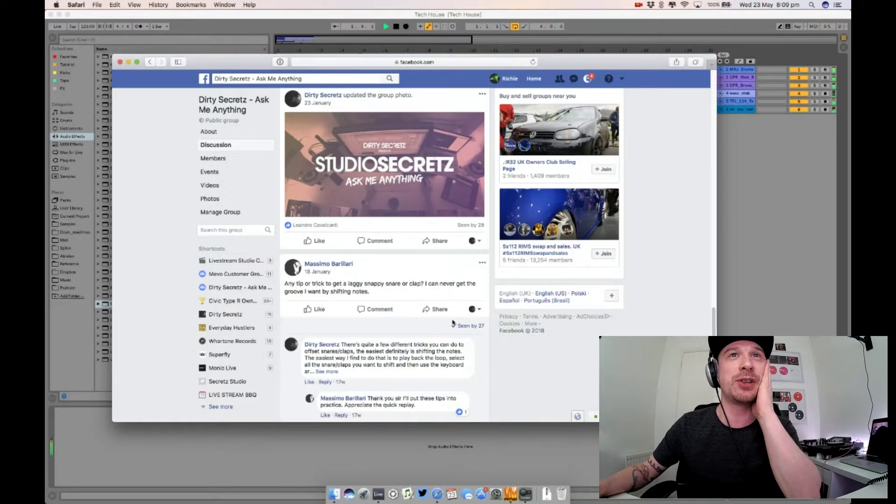
{"action": "scroll", "coordinate": [452, 322], "scroll_direction": "down", "scroll_amount": 15}
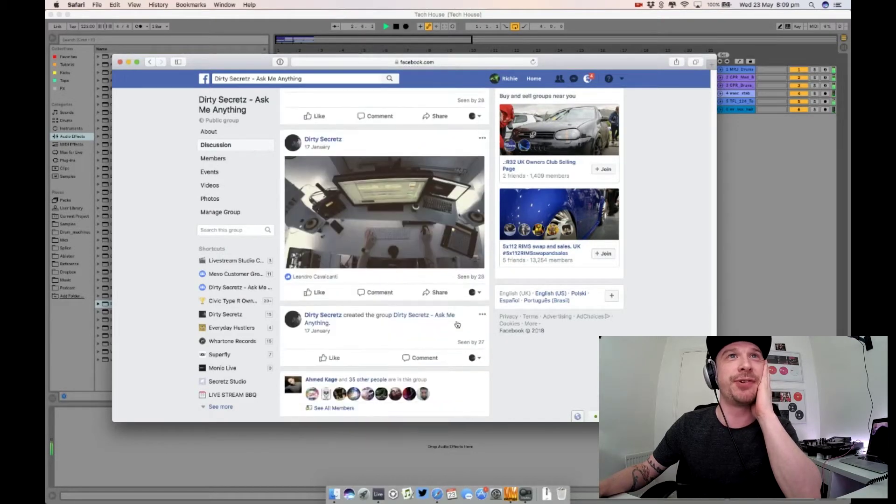
{"action": "scroll", "coordinate": [452, 322], "scroll_direction": "up", "scroll_amount": 10}
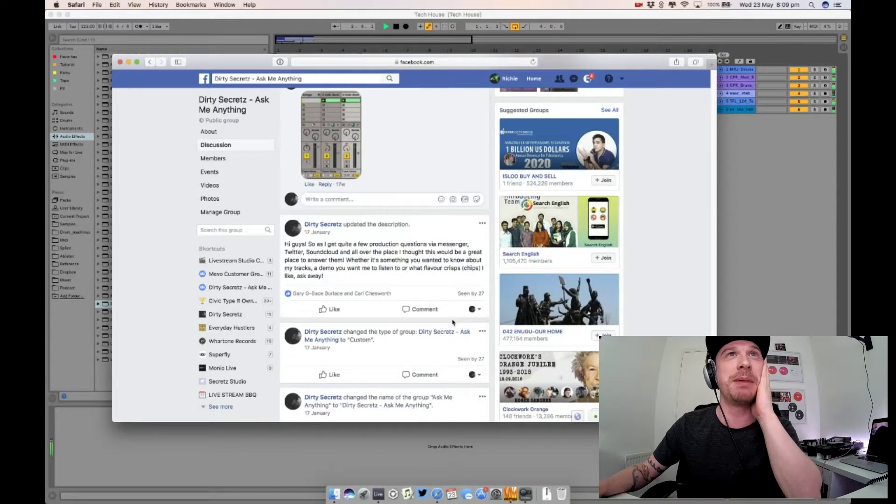
{"action": "scroll", "coordinate": [452, 322], "scroll_direction": "up", "scroll_amount": 3}
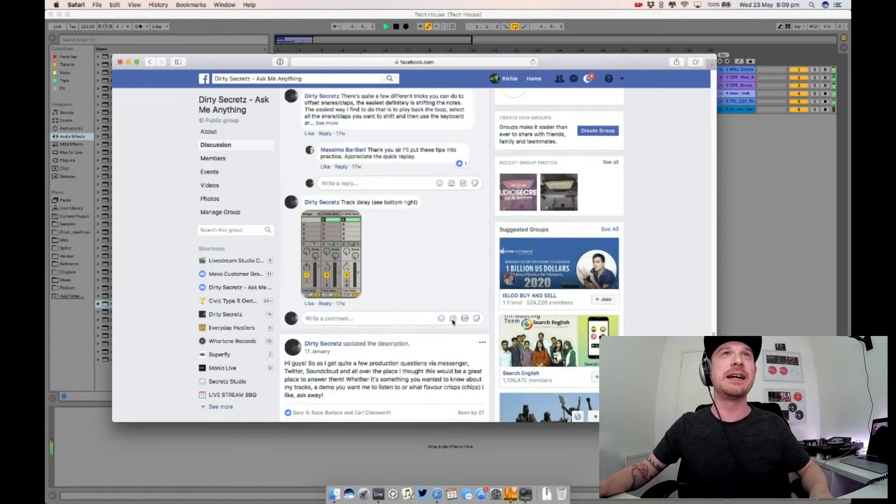
{"action": "scroll", "coordinate": [457, 324], "scroll_direction": "up", "scroll_amount": 4}
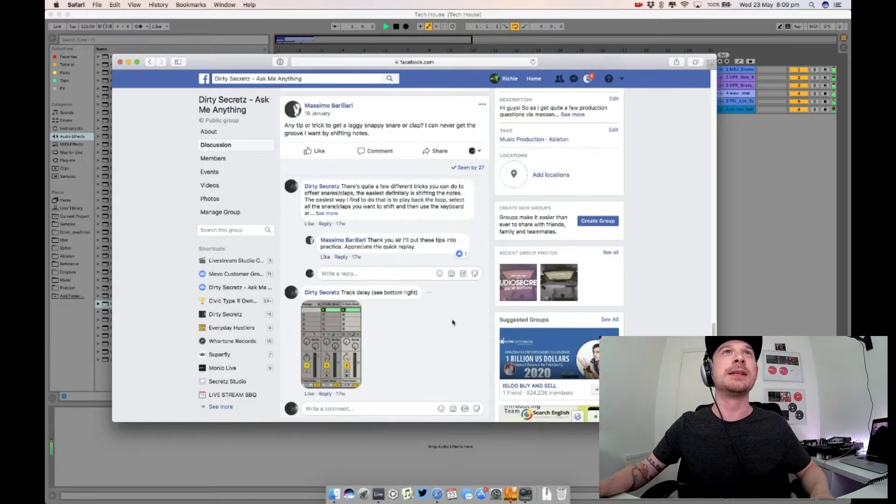
{"action": "scroll", "coordinate": [457, 325], "scroll_direction": "up", "scroll_amount": 1}
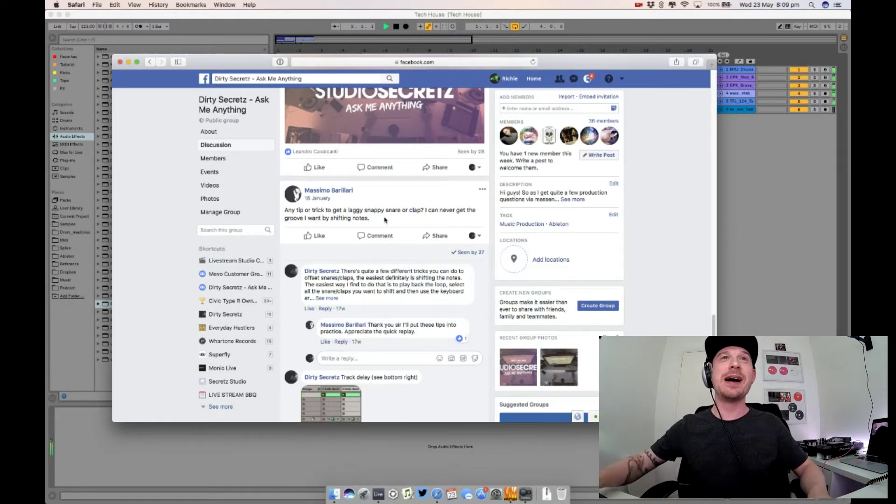
Switch to Ableton Live, create a new Live Set and show its timeline in the Arrangement View
{"action": "left_click", "coordinate": [292, 36]}
{"action": "left_click", "coordinate": [351, 135]}
{"action": "left_click", "coordinate": [102, 4]}
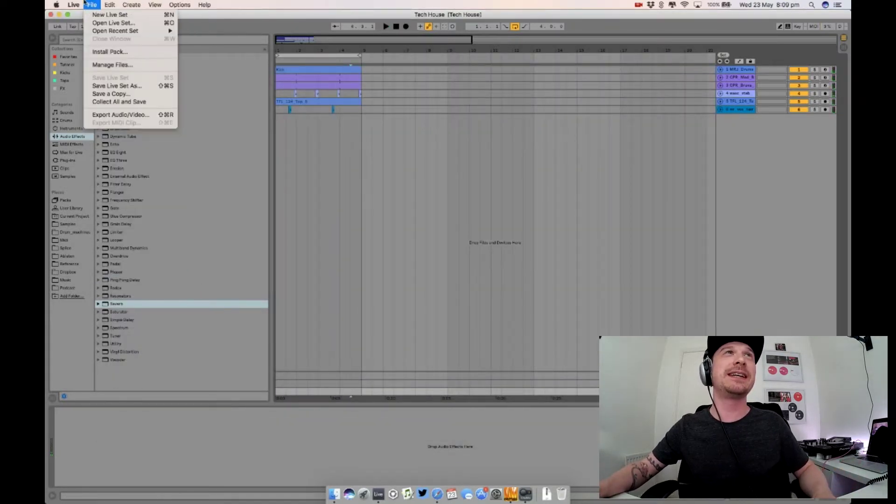
{"action": "left_click", "coordinate": [98, 17]}
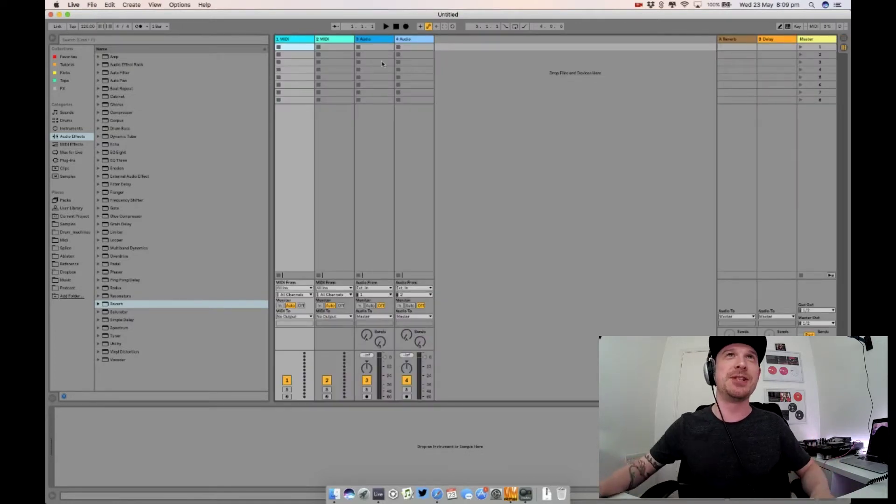
{"action": "left_click", "coordinate": [845, 37]}
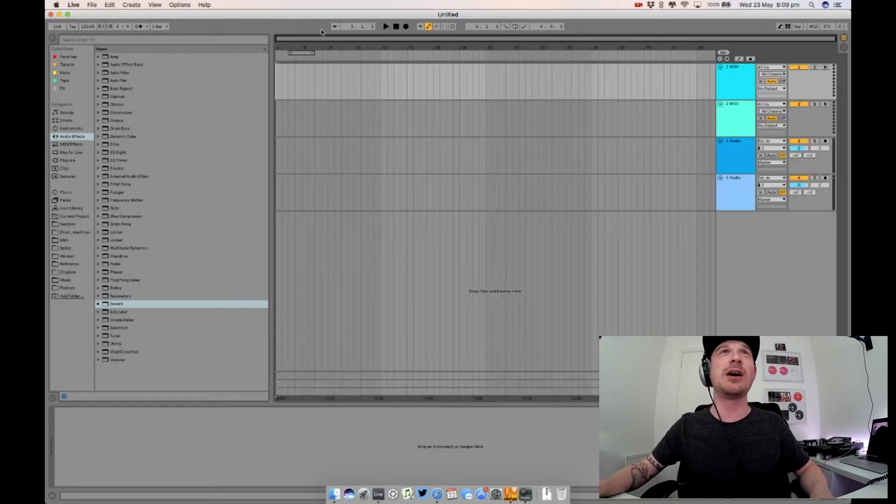
{"action": "left_click_drag", "start_coordinate": [284, 45], "coordinate": [285, 45]}
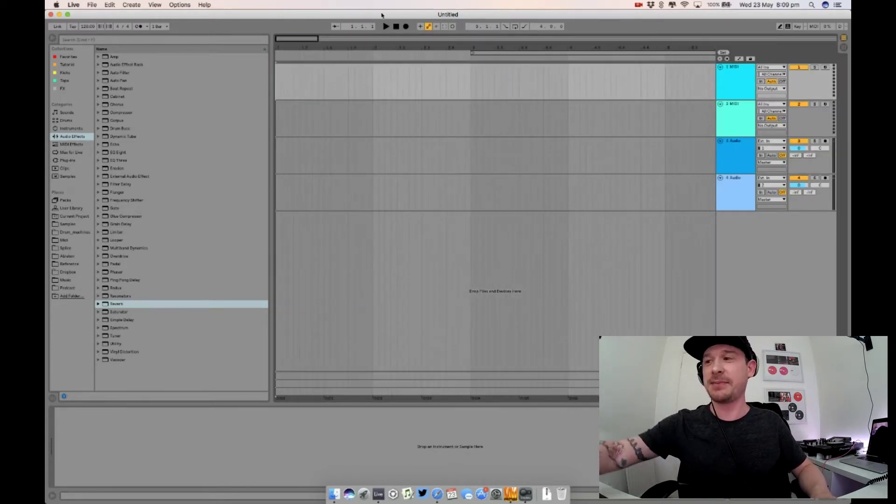
Place the second 124 BPM kick drum loop from the Kicks collection at the start of the first track
{"action": "left_click", "coordinate": [68, 74]}
{"action": "left_click", "coordinate": [137, 65]}
{"action": "left_click_drag", "start_coordinate": [142, 66], "coordinate": [285, 82]}
{"action": "key", "text": "minus"}
Move the loop region to the start of the arrangement and enable looping over the four-bar kick clip
{"action": "left_click", "coordinate": [426, 56]}
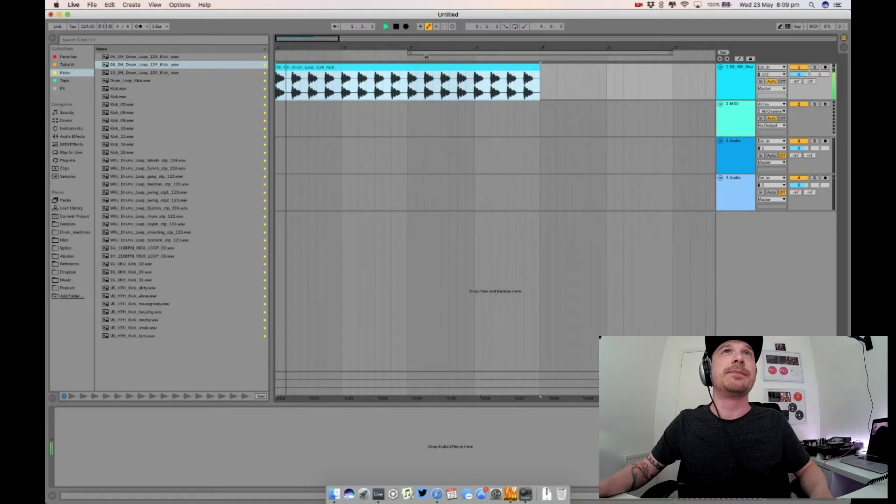
{"action": "left_click_drag", "start_coordinate": [426, 57], "coordinate": [291, 57]}
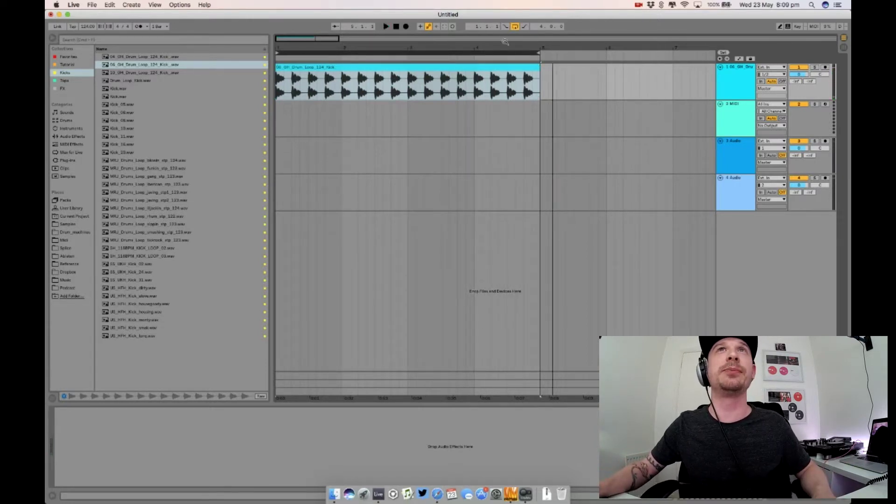
{"action": "key", "text": "minus"}
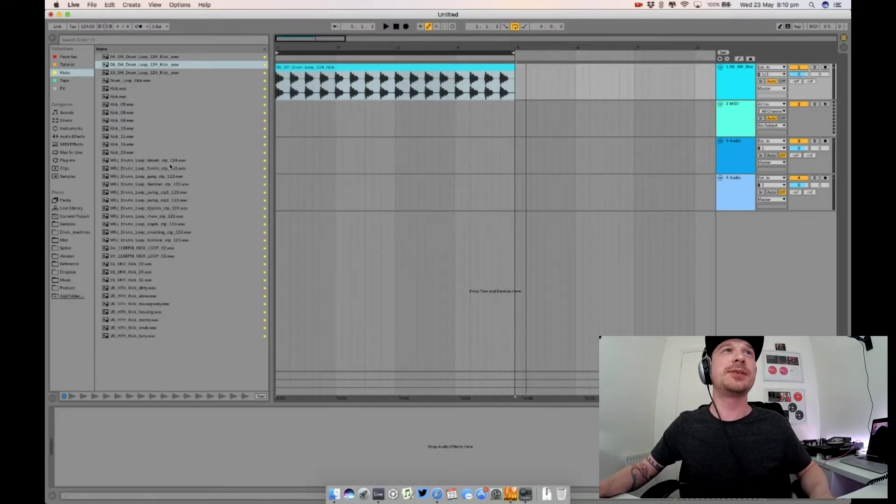
{"action": "left_click", "coordinate": [160, 136]}
{"action": "left_click", "coordinate": [163, 113]}
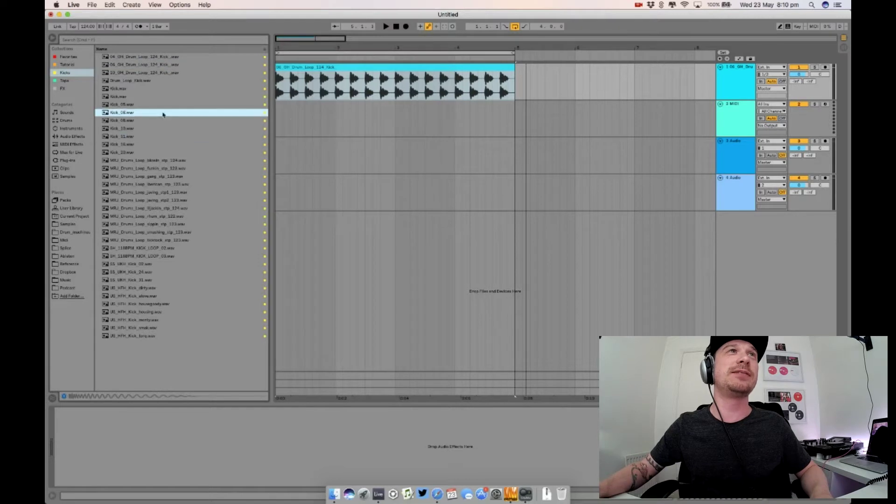
{"action": "left_click", "coordinate": [343, 131]}
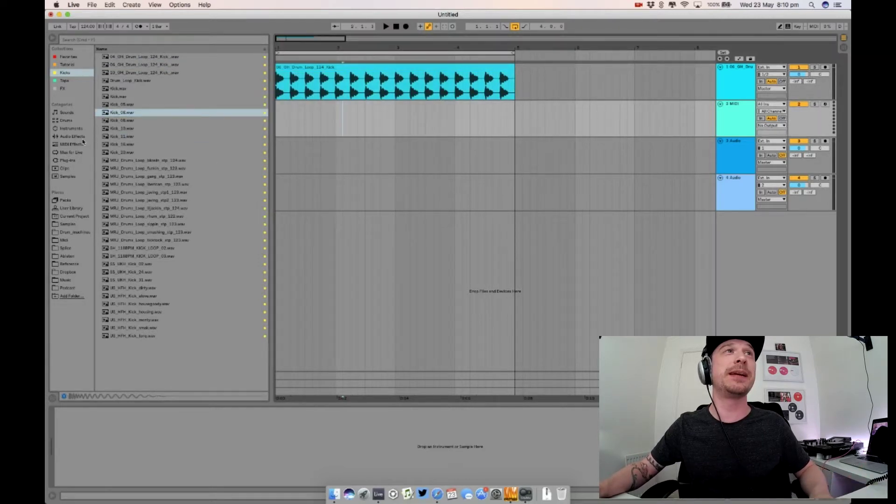
{"action": "left_click", "coordinate": [104, 39]}
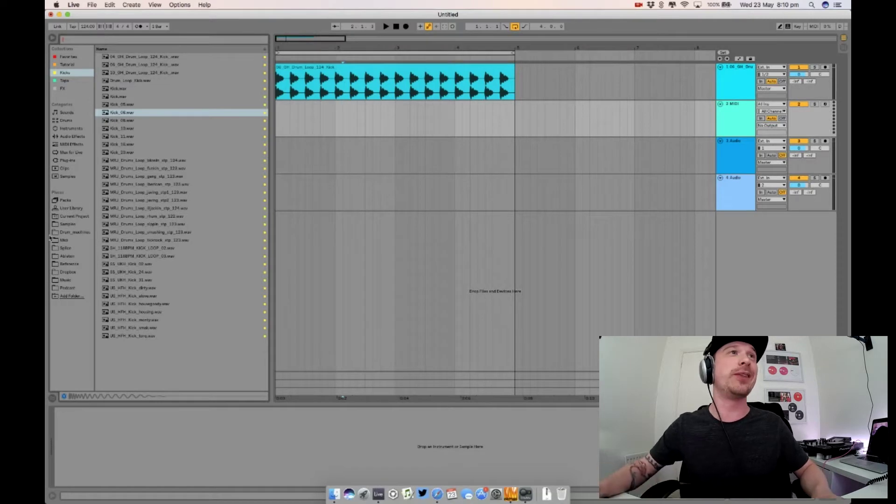
Place the TR-909 clap sample from the Roland TR-909 drum machine folder on the second track at beat 2
{"action": "left_click", "coordinate": [78, 232]}
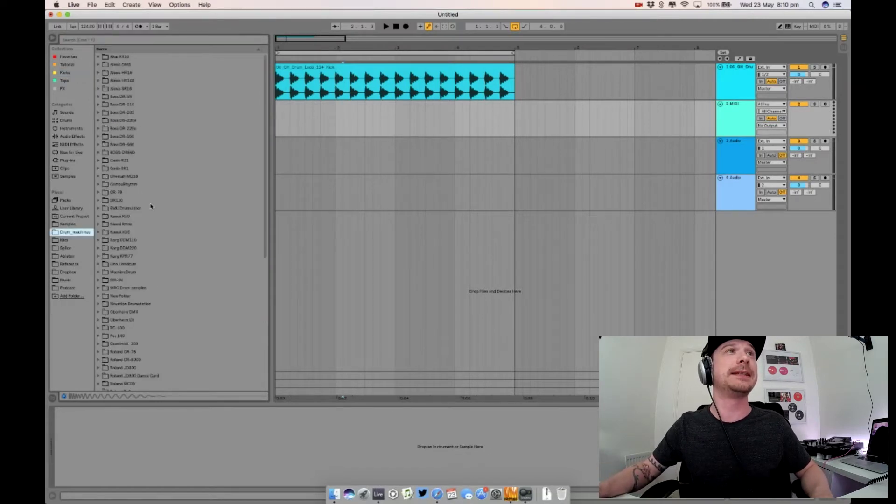
{"action": "scroll", "coordinate": [149, 204], "scroll_direction": "down", "scroll_amount": 10}
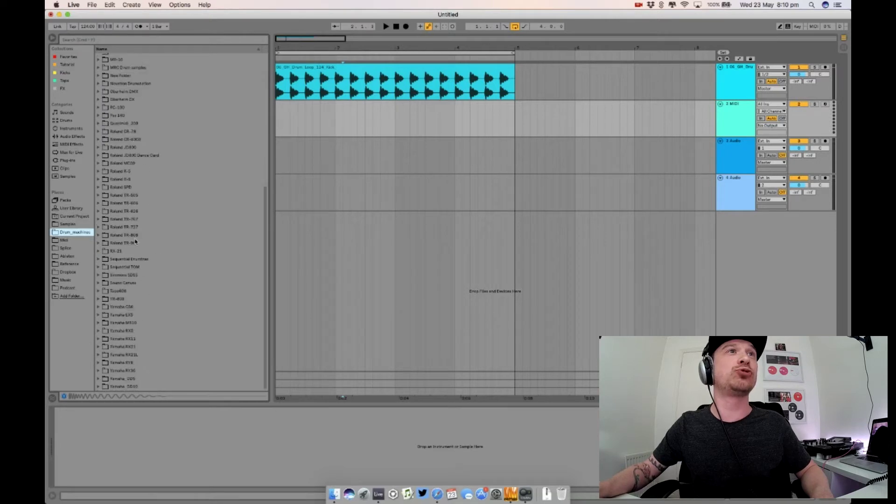
{"action": "left_click", "coordinate": [124, 242]}
{"action": "scroll", "coordinate": [154, 239], "scroll_direction": "down", "scroll_amount": 3}
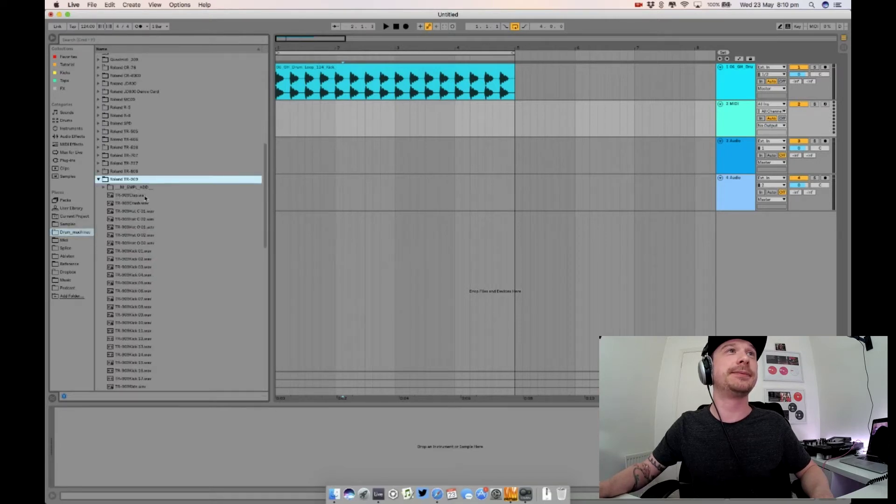
{"action": "left_click", "coordinate": [145, 198]}
{"action": "left_click", "coordinate": [291, 122]}
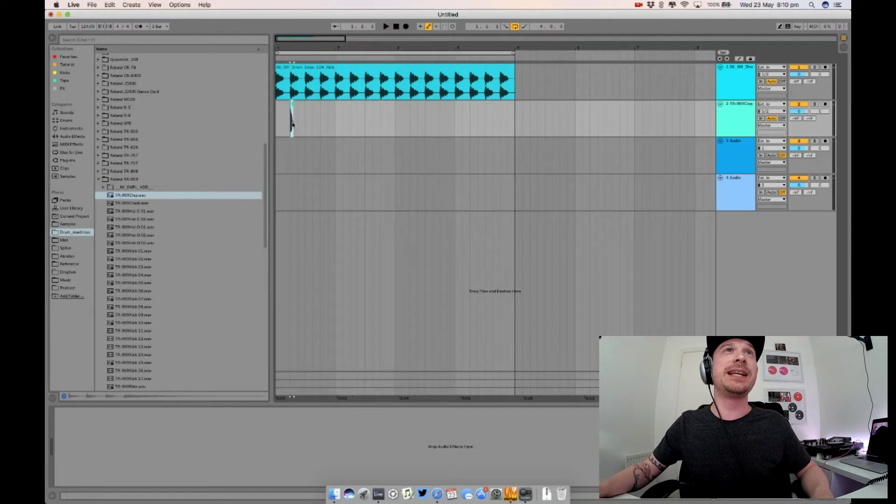
Duplicate the TR-909 clap and position the copy on beat 4 of the first bar
{"action": "key", "text": "Return"}
{"action": "left_click_drag", "start_coordinate": [294, 47], "coordinate": [336, 47]}
{"action": "left_click_drag", "start_coordinate": [375, 118], "coordinate": [331, 120]}
{"action": "key", "text": "super+d"}
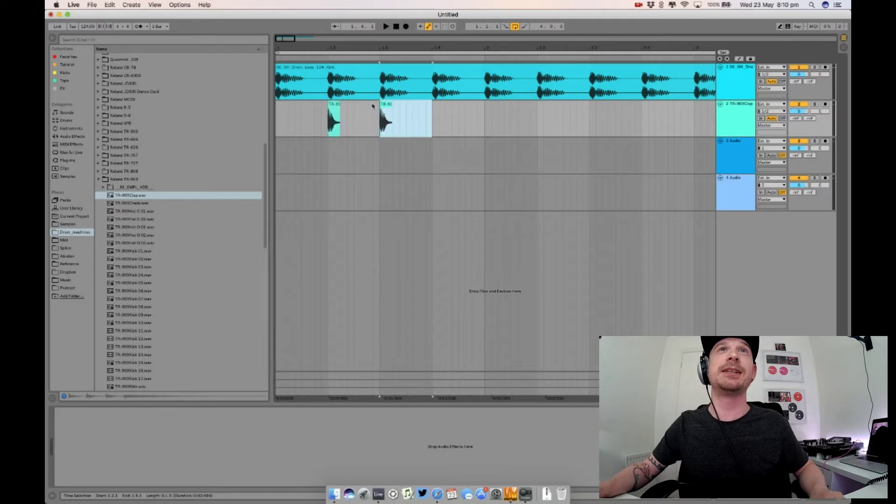
{"action": "left_click", "coordinate": [439, 106]}
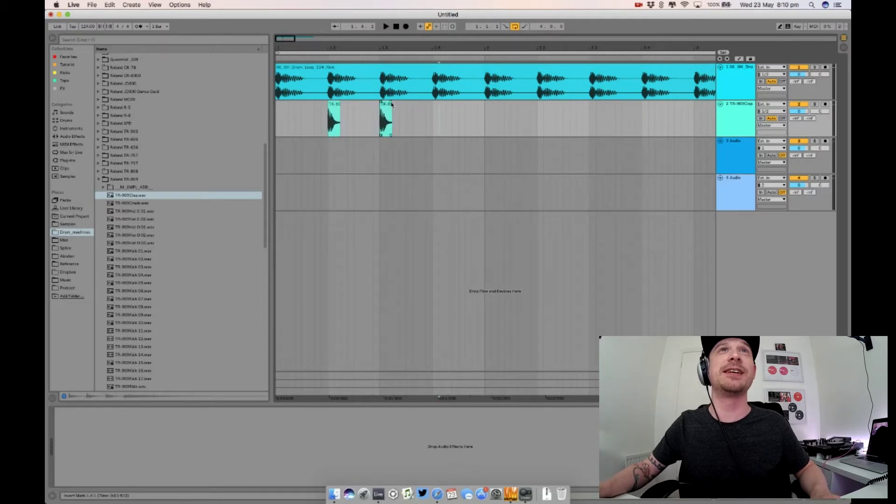
{"action": "left_click", "coordinate": [390, 107]}
{"action": "key", "text": "super+z"}
Set the loop region to the first bar of the clap track and play it back
{"action": "left_click_drag", "start_coordinate": [483, 113], "coordinate": [230, 114]}
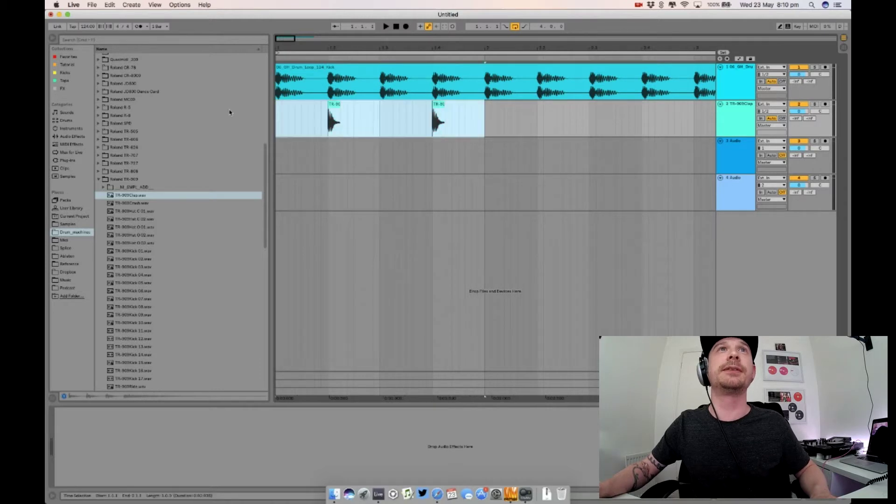
{"action": "key", "text": "super+l"}
{"action": "key", "text": "space"}
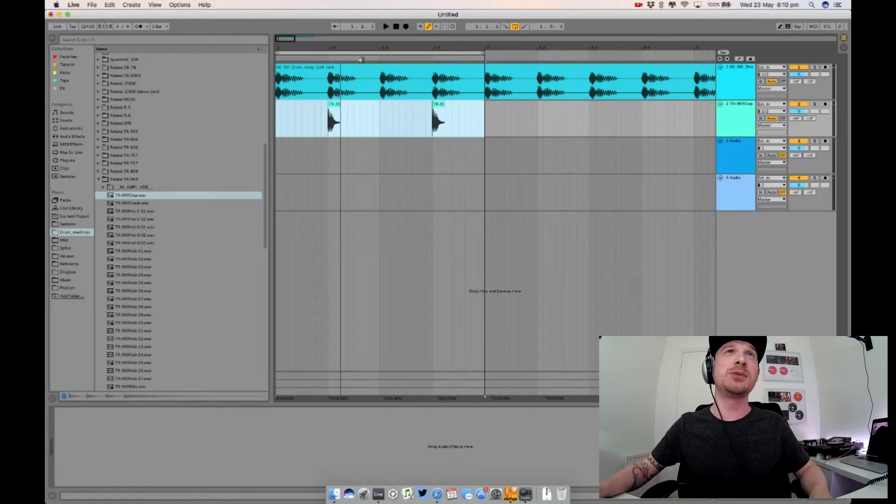
Shift the first clap off the grid so it starts slightly after the kick on beat 2
{"action": "left_click", "coordinate": [345, 105]}
{"action": "key", "text": "plus"}
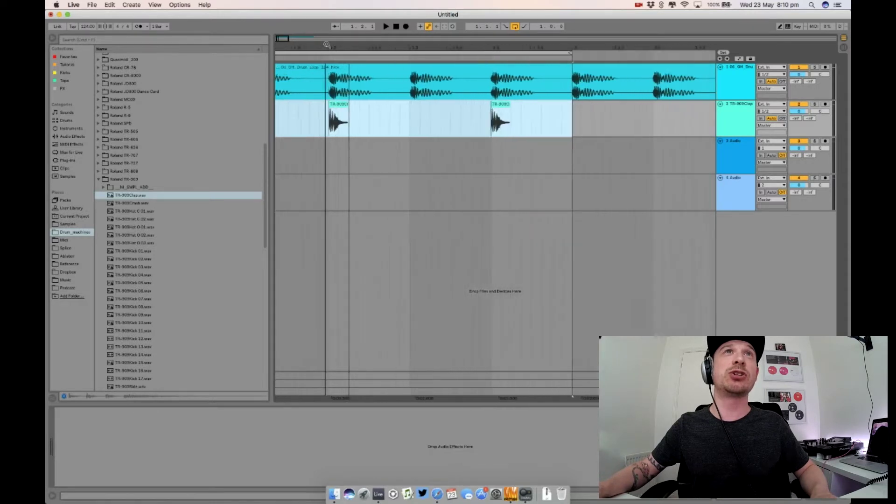
{"action": "left_click", "coordinate": [363, 109]}
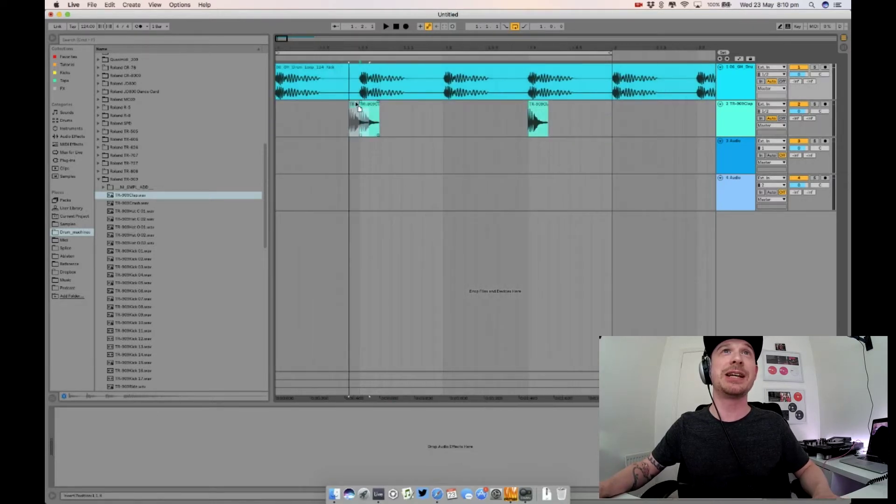
{"action": "left_click_drag", "start_coordinate": [364, 109], "coordinate": [362, 108]}
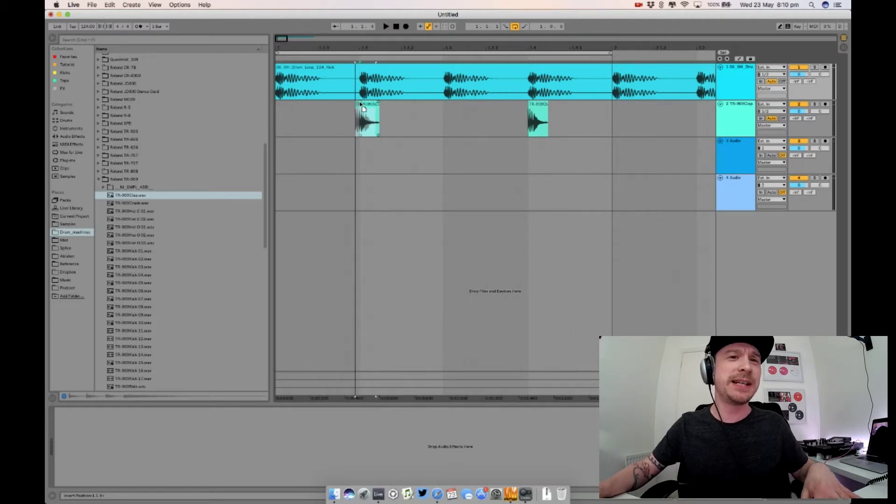
{"action": "left_click_drag", "start_coordinate": [363, 108], "coordinate": [365, 109]}
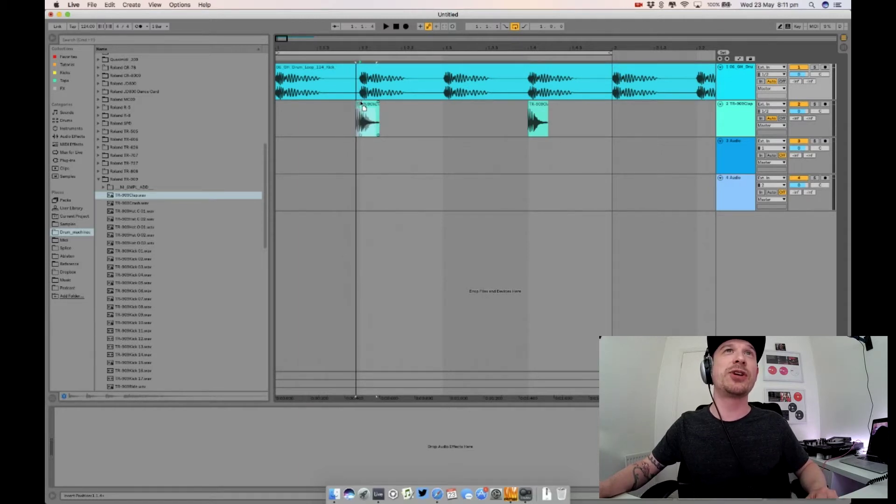
{"action": "left_click_drag", "start_coordinate": [443, 49], "coordinate": [444, 49]}
{"action": "left_click_drag", "start_coordinate": [362, 109], "coordinate": [370, 109]}
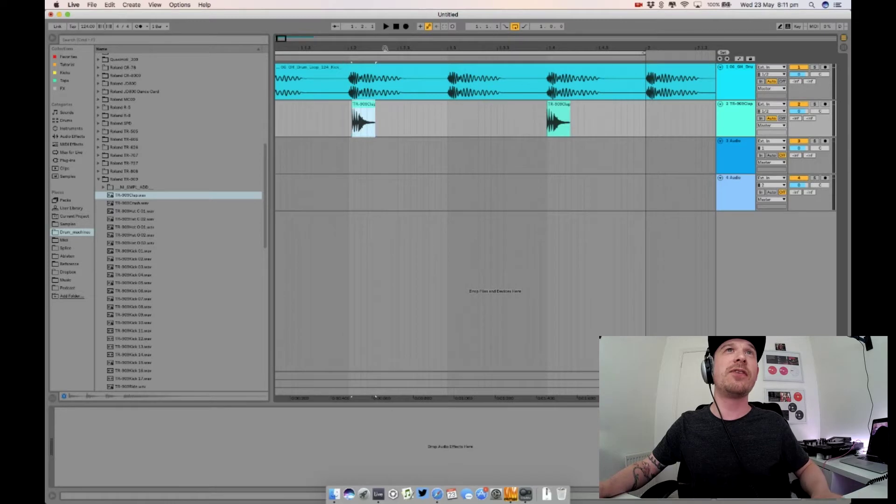
Play the looped first bar from its start to hear the shifted clap against the kick
{"action": "left_click_drag", "start_coordinate": [384, 48], "coordinate": [384, 46]}
{"action": "left_click", "coordinate": [280, 119]}
{"action": "key", "text": "space"}
{"action": "key", "text": "space"}
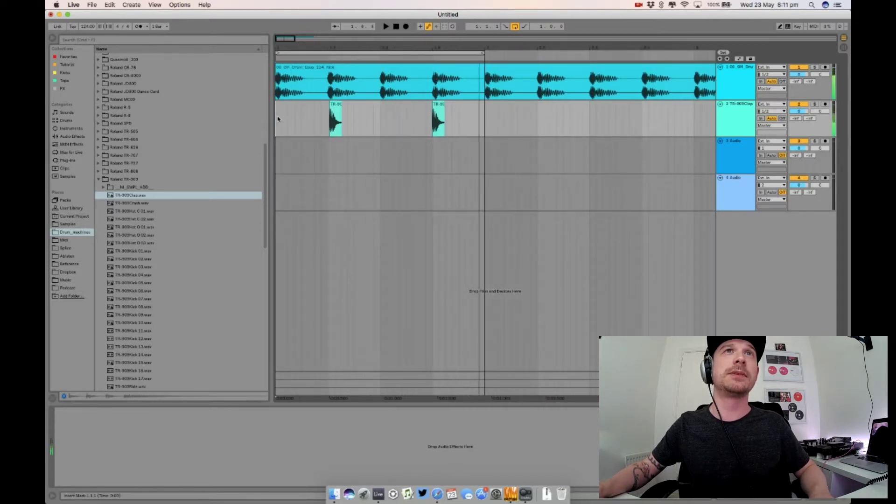
Undo the first clap's off-grid shift to put it back exactly on beat 2
{"action": "key", "text": "super+z"}
{"action": "key", "text": "super+shift+z"}
{"action": "left_click", "coordinate": [400, 122]}
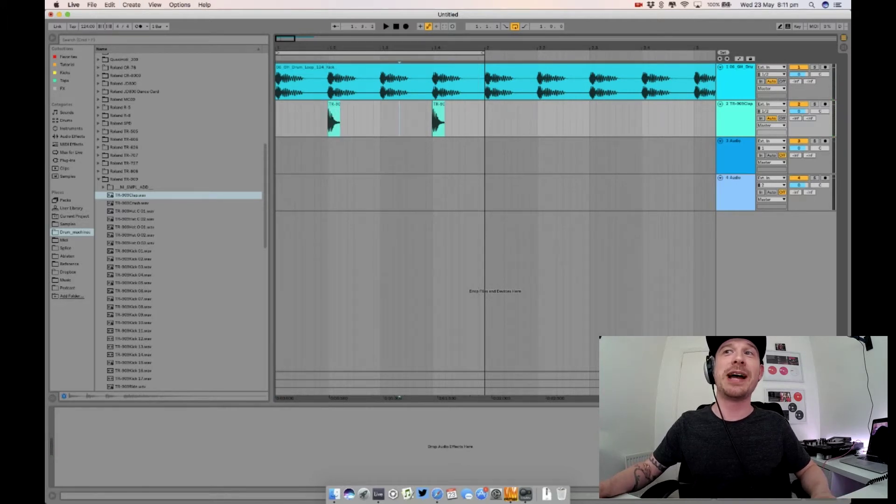
Show the track delay controls, set the TR-909 clap track's delay to -30 ms and play the looped bar
{"action": "key", "text": "super+alt+d"}
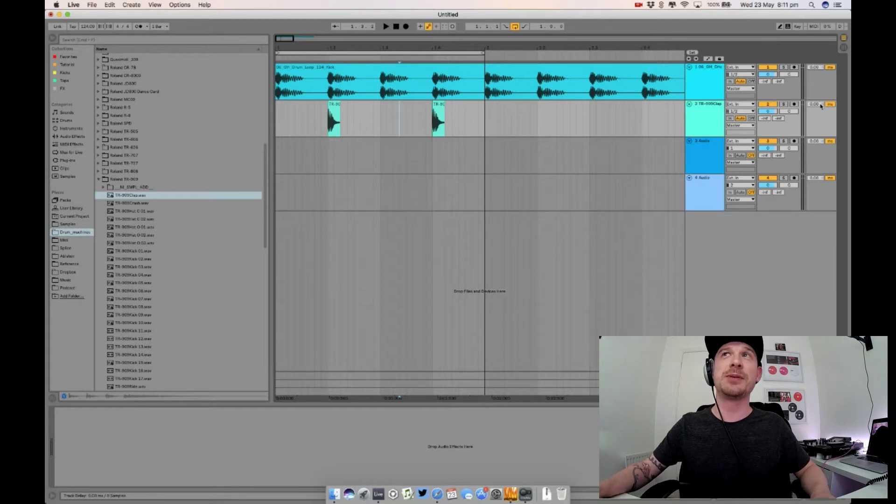
{"action": "scroll", "coordinate": [821, 104], "scroll_direction": "down", "scroll_amount": 3}
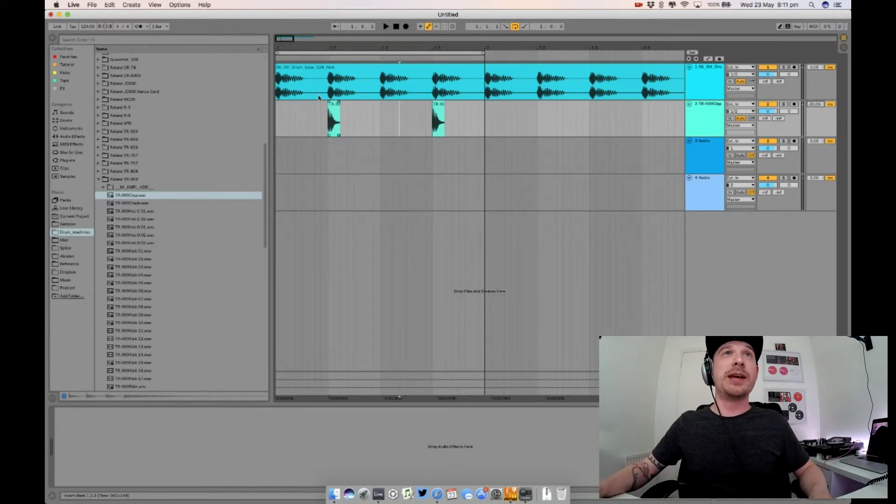
{"action": "key", "text": "space"}
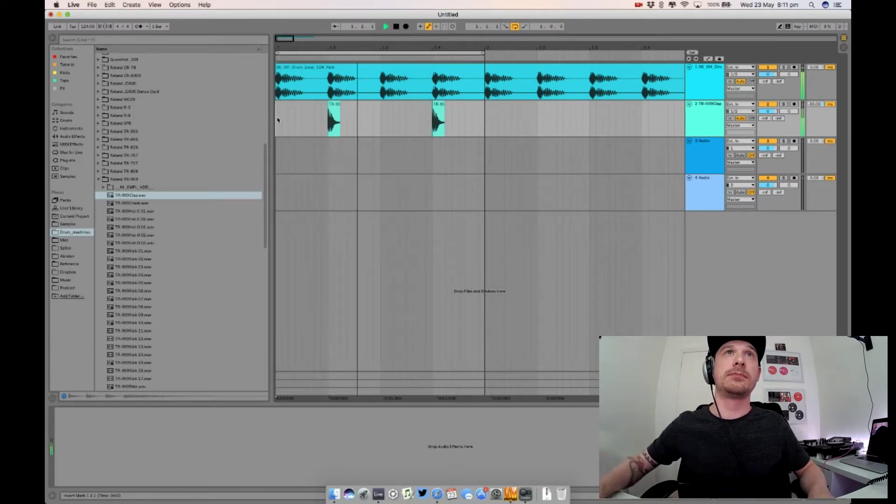
{"action": "key", "text": "space"}
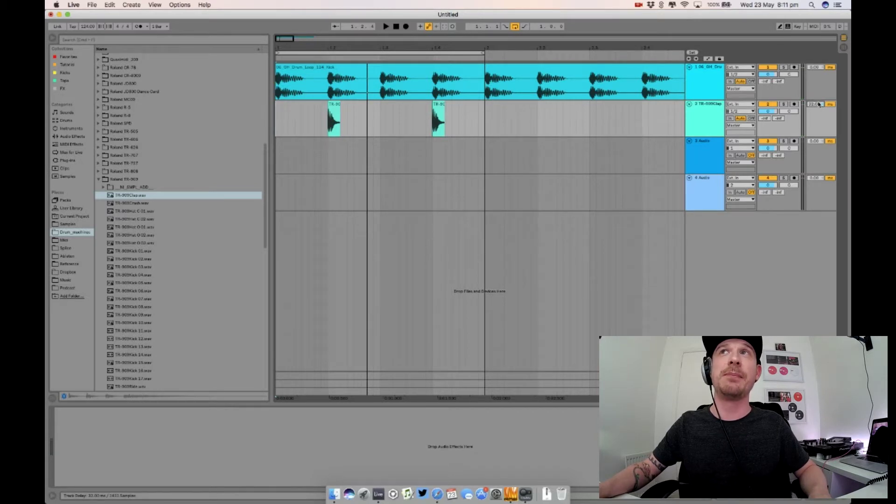
Audition the looped bar with the clap track's delay at 32 ms, then with it lowered to 7 ms and raised to 18 ms
{"action": "key", "text": "space"}
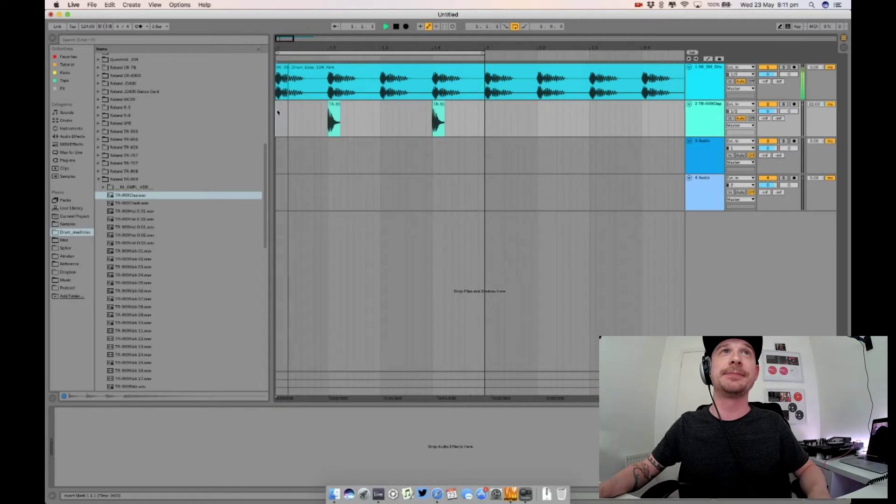
{"action": "key", "text": "space"}
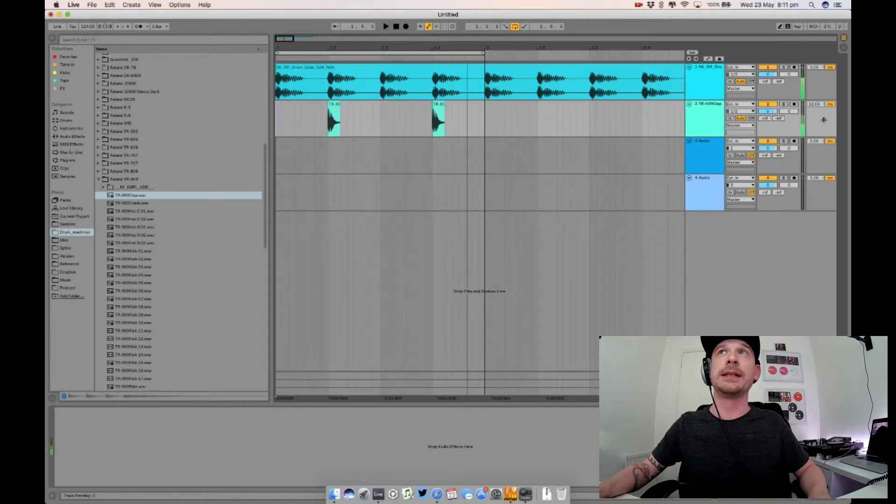
{"action": "scroll", "coordinate": [818, 105], "scroll_direction": "down", "scroll_amount": 7}
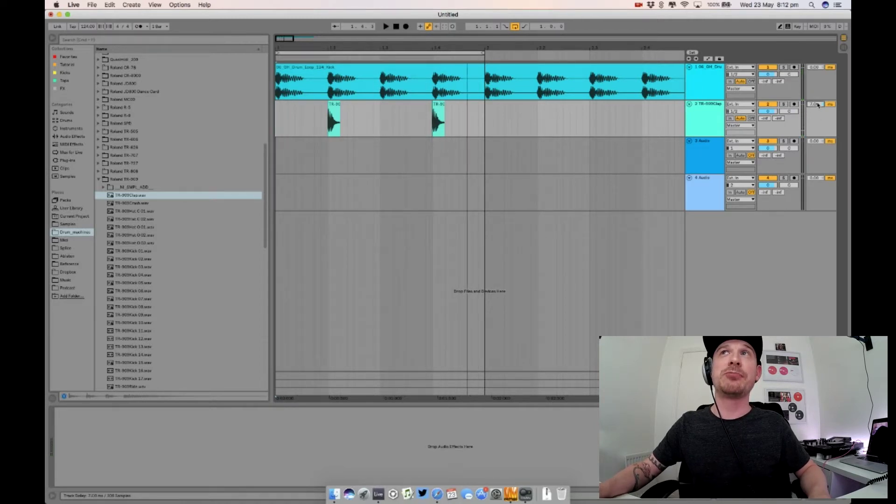
{"action": "key", "text": "space"}
{"action": "scroll", "coordinate": [818, 104], "scroll_direction": "up", "scroll_amount": 13}
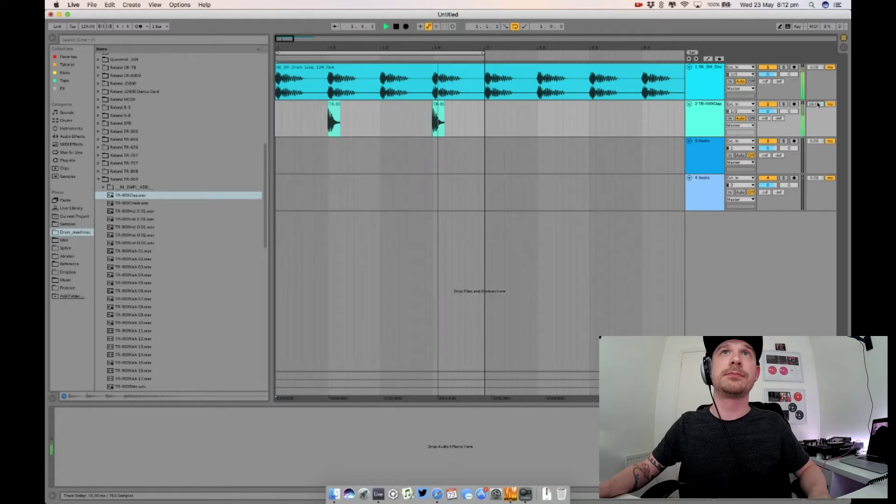
{"action": "key", "text": "space"}
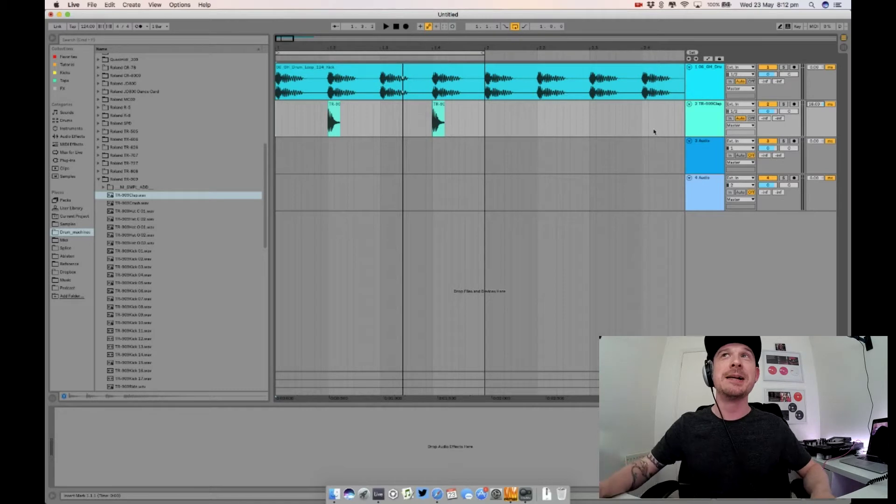
Reset the clap track's delay to 0 ms
{"action": "left_click", "coordinate": [815, 104]}
{"action": "key", "text": "Delete"}
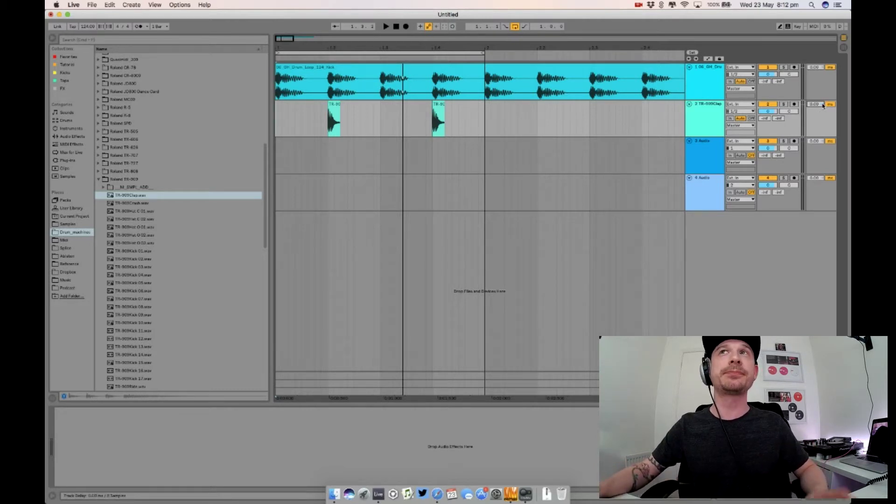
{"action": "left_click_drag", "start_coordinate": [547, 50], "coordinate": [548, 48]}
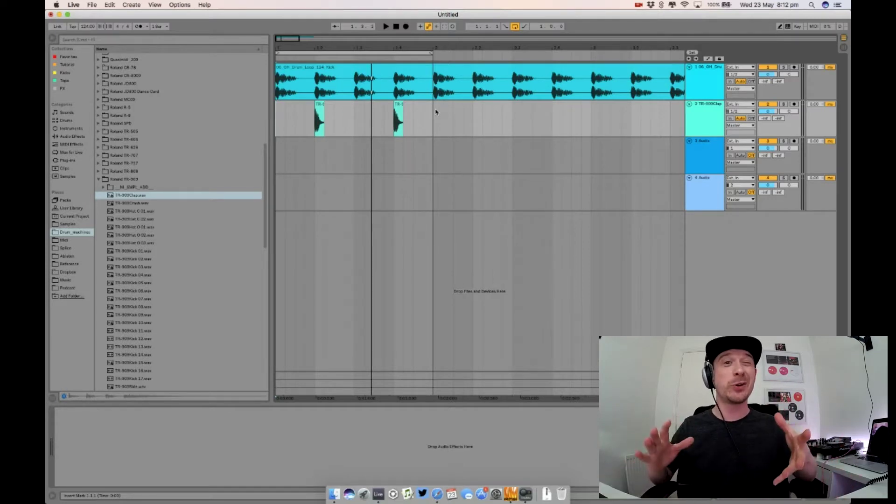
{"action": "left_click", "coordinate": [567, 120]}
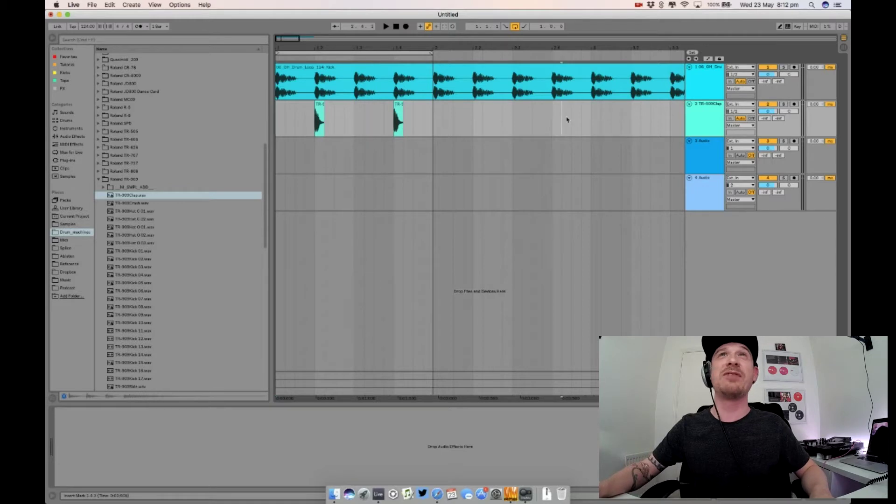
Switch to Safari and read the January question about track templates and arrangement in the Dirty Secretz - Ask Me Anything group
{"action": "key", "text": "super+Tab"}
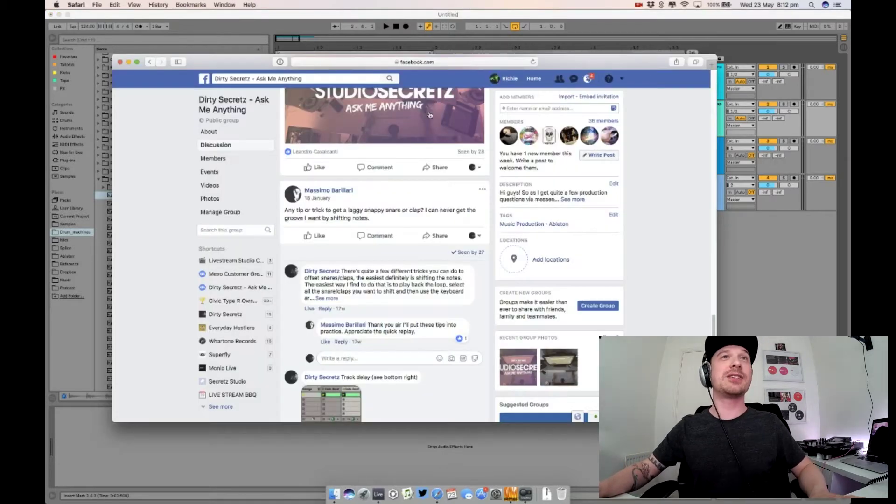
{"action": "scroll", "coordinate": [422, 280], "scroll_direction": "down", "scroll_amount": 5}
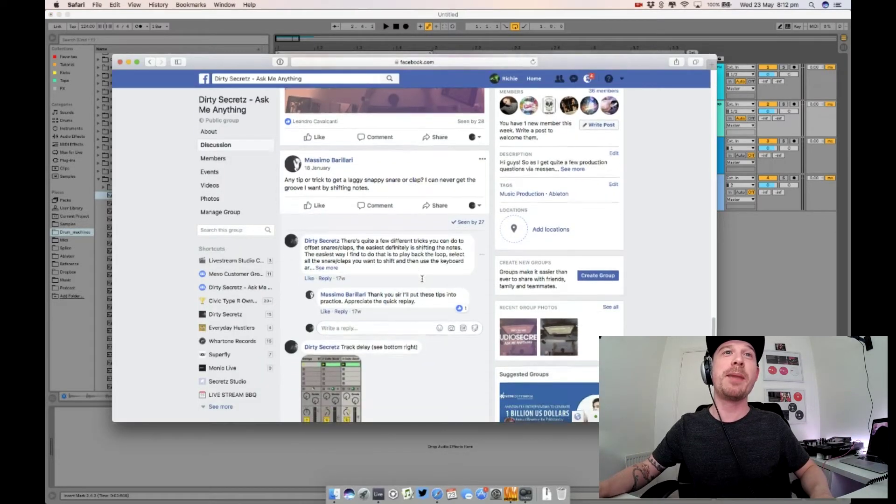
{"action": "scroll", "coordinate": [422, 276], "scroll_direction": "up", "scroll_amount": 3}
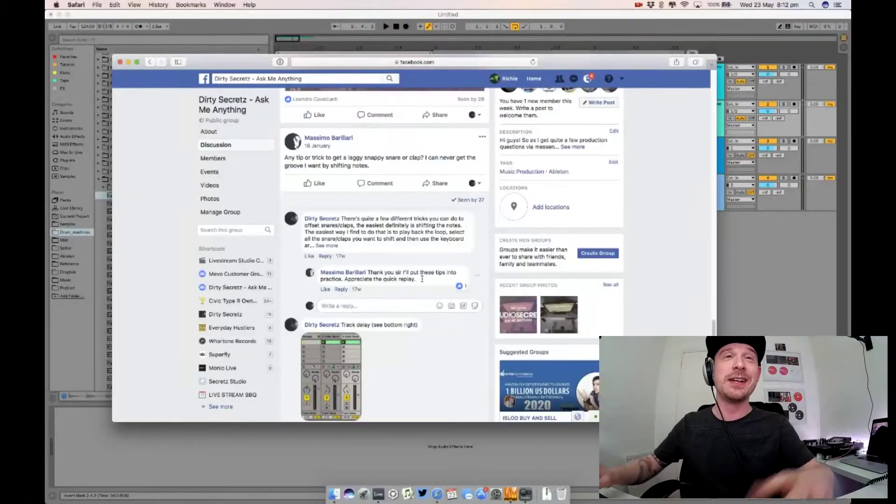
{"action": "scroll", "coordinate": [422, 278], "scroll_direction": "up", "scroll_amount": 7}
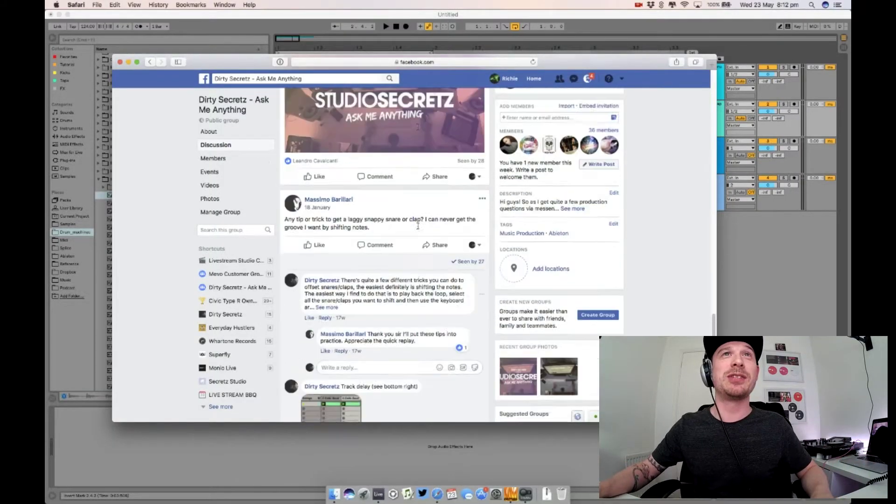
{"action": "scroll", "coordinate": [422, 226], "scroll_direction": "up", "scroll_amount": 5}
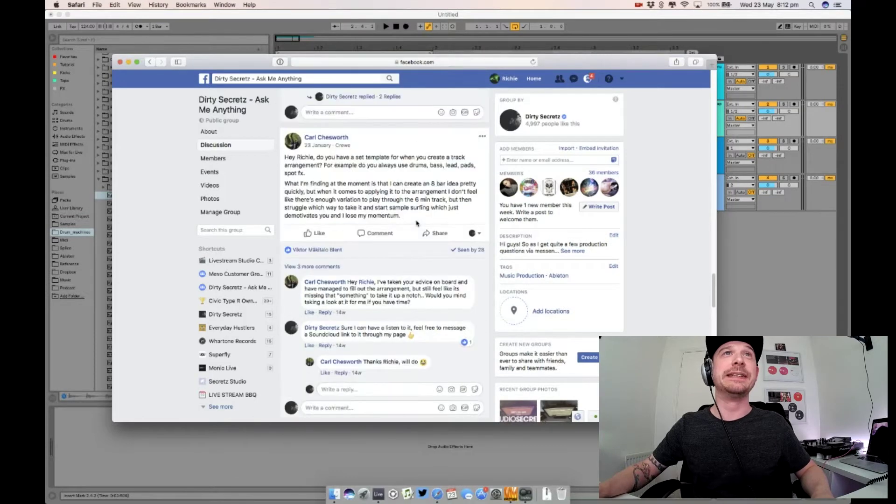
{"action": "scroll", "coordinate": [421, 216], "scroll_direction": "up", "scroll_amount": 2}
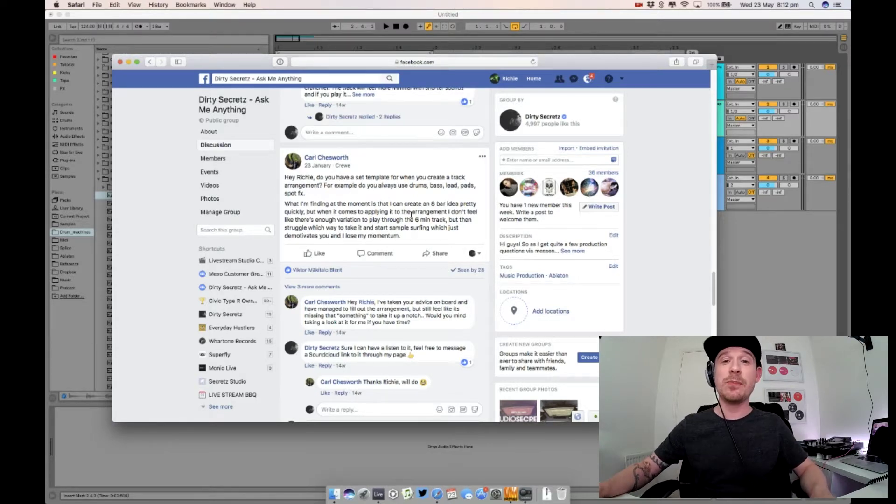
Return to Ableton Live, create a new Live Set without saving the current one, and show the Arrangement View
{"action": "left_click", "coordinate": [248, 20]}
{"action": "left_click", "coordinate": [96, 5]}
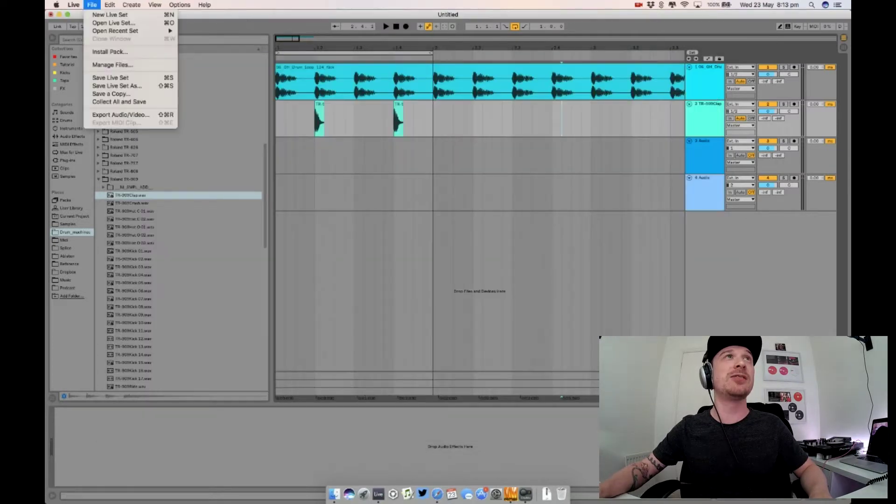
{"action": "left_click", "coordinate": [103, 15]}
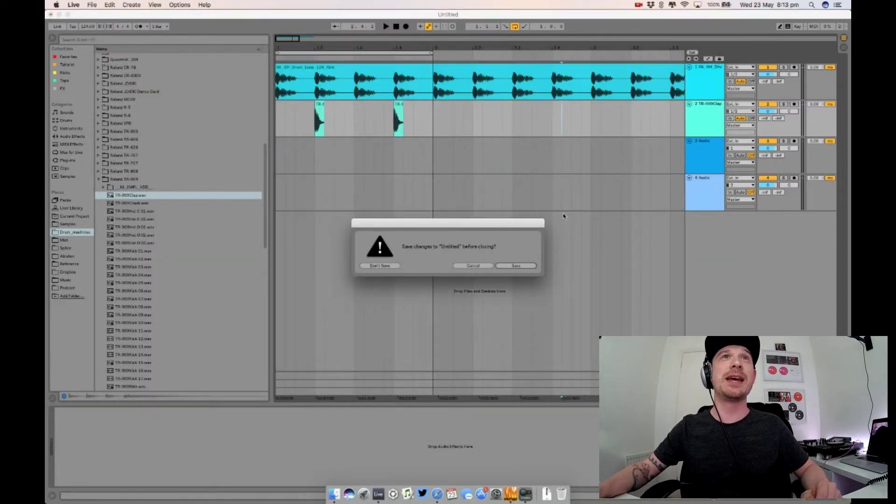
{"action": "left_click_drag", "start_coordinate": [505, 225], "coordinate": [509, 206]}
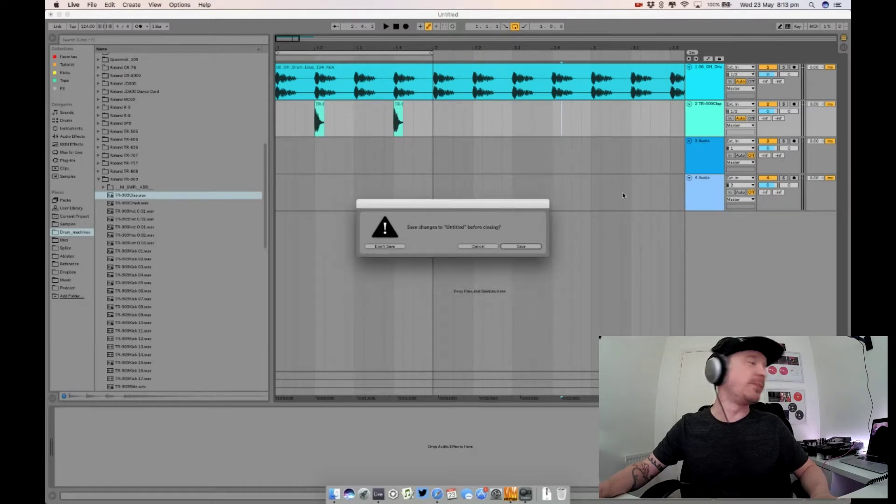
{"action": "left_click", "coordinate": [397, 247]}
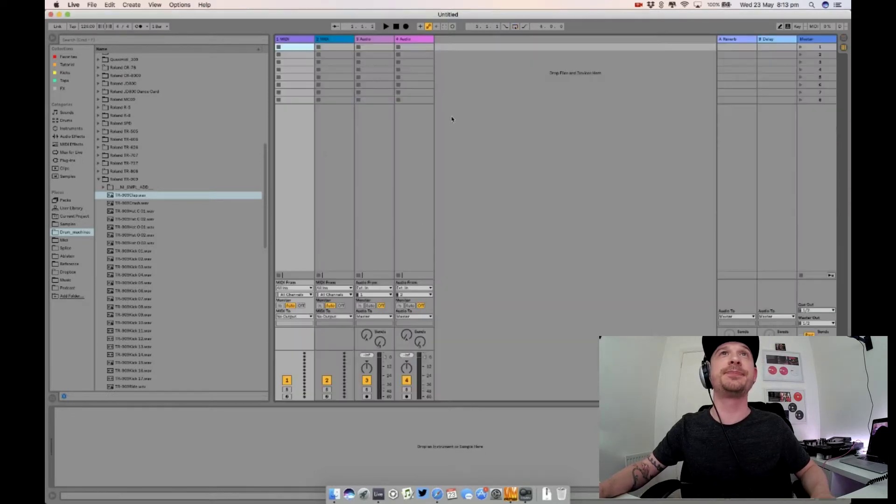
{"action": "left_click", "coordinate": [844, 38]}
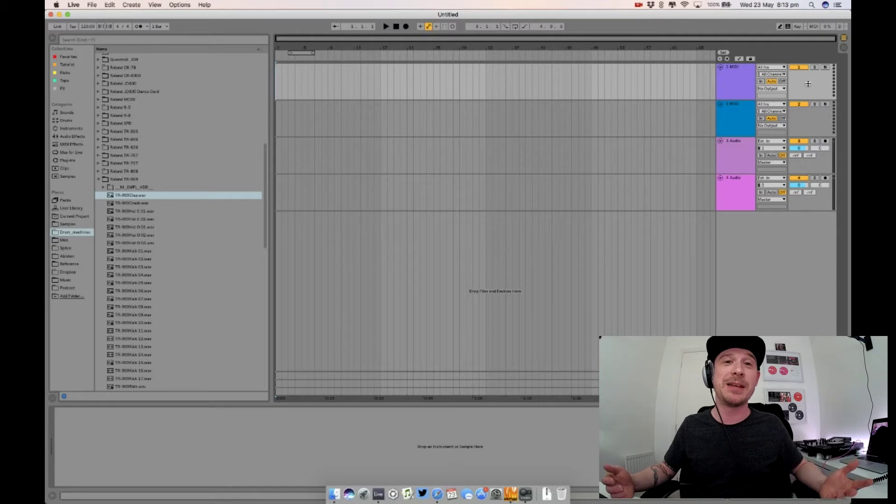
Examine the new set's fourth audio track and the Reverb on its first return track
{"action": "left_click", "coordinate": [745, 187]}
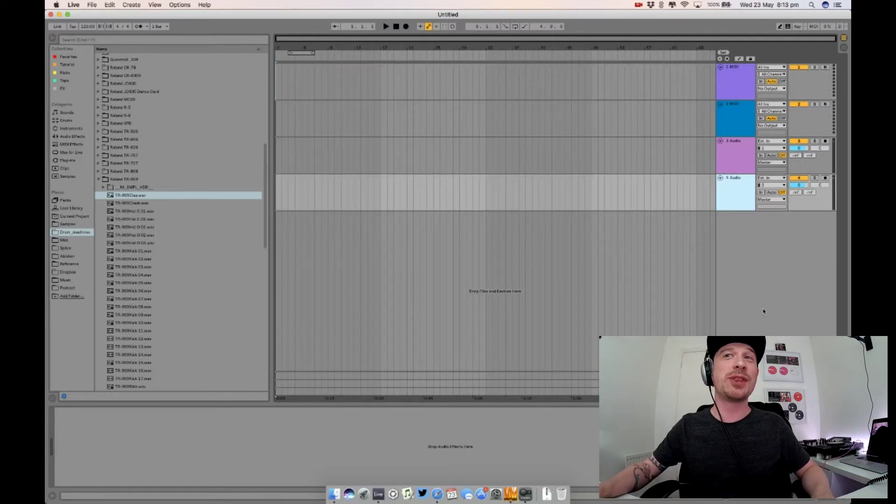
{"action": "key", "text": "super+v"}
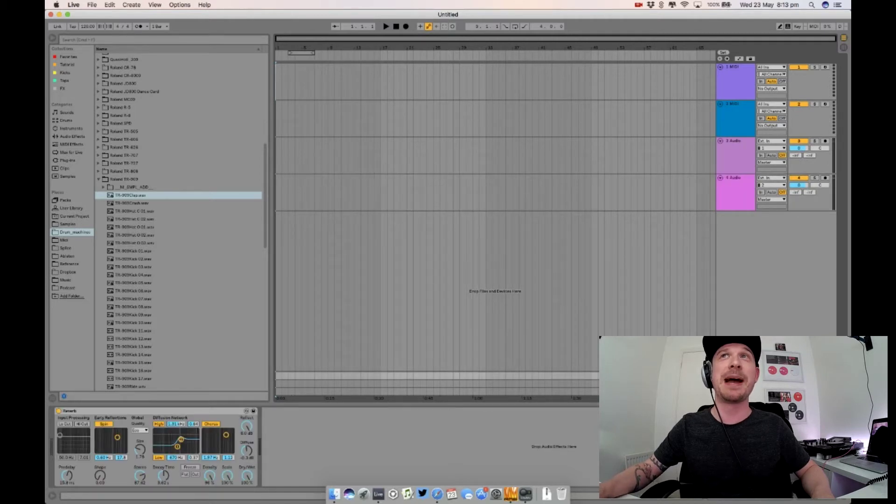
{"action": "key", "text": "super+z"}
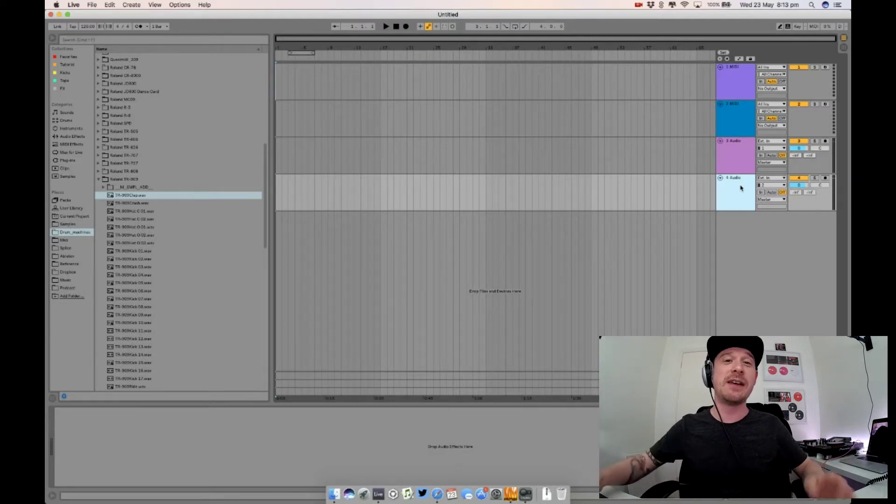
Add an EQ Eight to the 4 Audio track and look at its Save as Default Preset option
{"action": "left_click", "coordinate": [70, 137]}
{"action": "left_click_drag", "start_coordinate": [124, 157], "coordinate": [736, 186]}
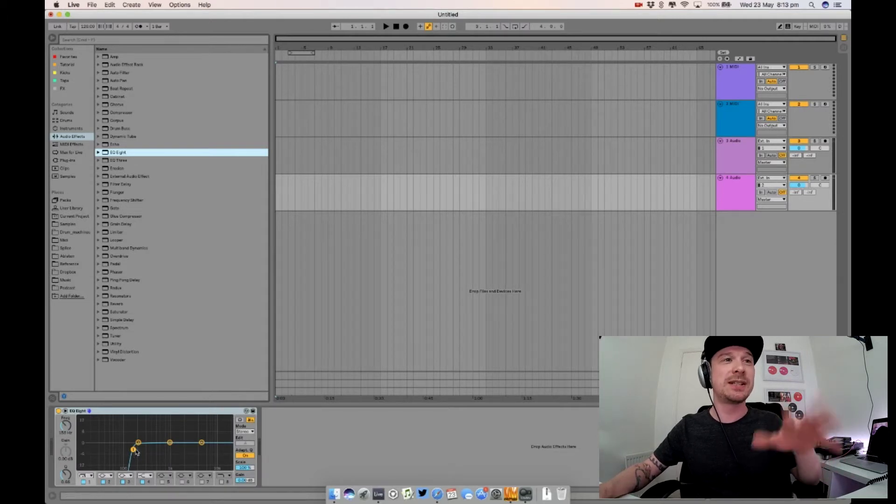
{"action": "right_click", "coordinate": [144, 413]}
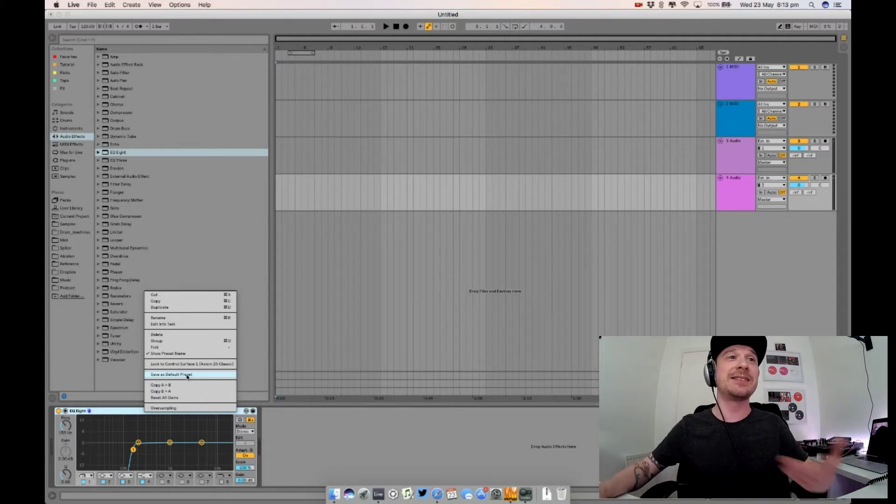
{"action": "left_click", "coordinate": [128, 411]}
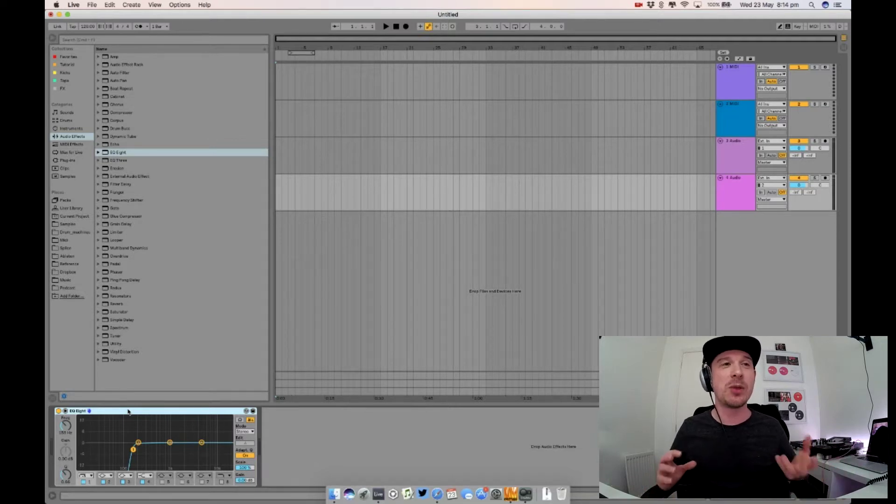
{"action": "right_click", "coordinate": [128, 411]}
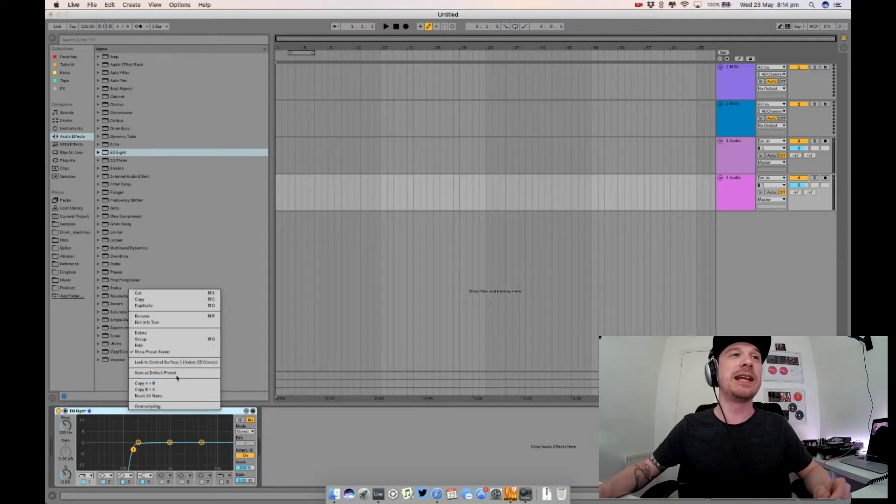
Delete the EQ Eight from the 4 Audio track
{"action": "left_click", "coordinate": [125, 411]}
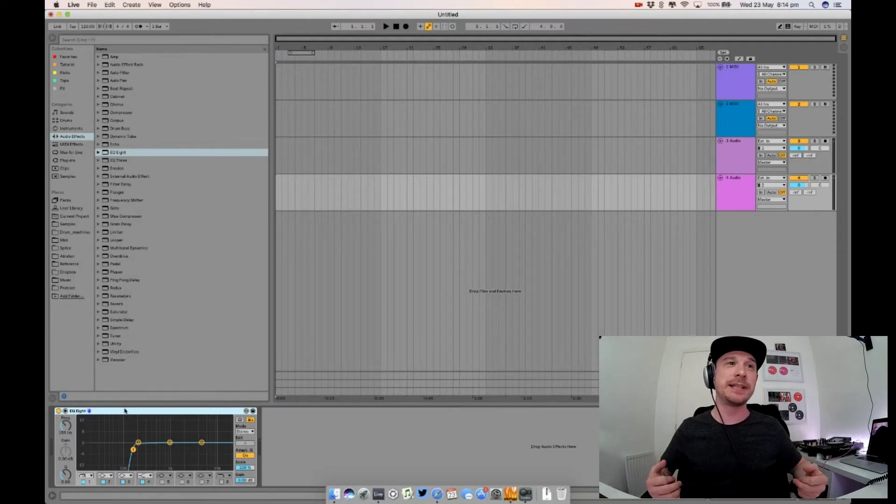
{"action": "key", "text": "Delete"}
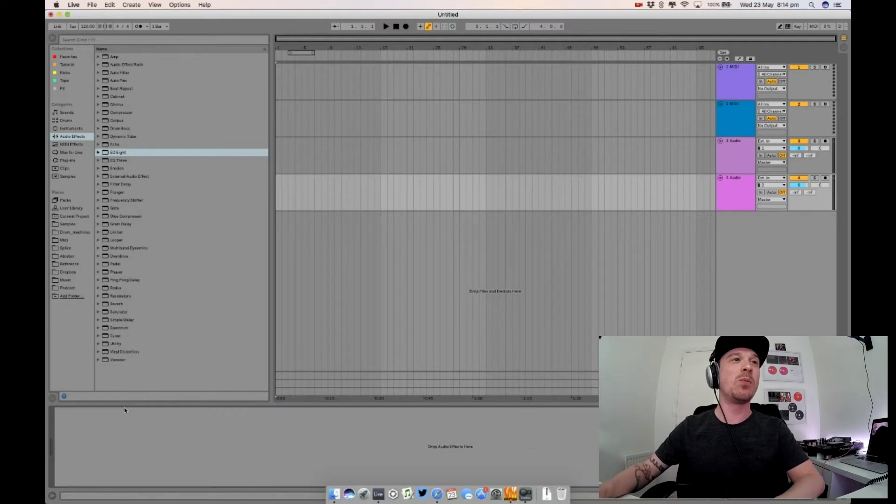
Look at the tracks stored in the Bumpin in Dminor project's Radio Edit set, and collapse the project folder
{"action": "left_click", "coordinate": [531, 323]}
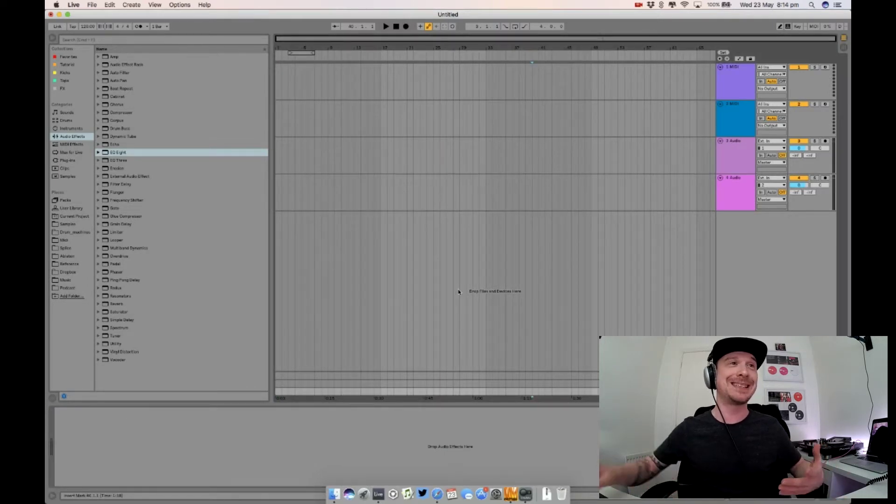
{"action": "left_click", "coordinate": [80, 258]}
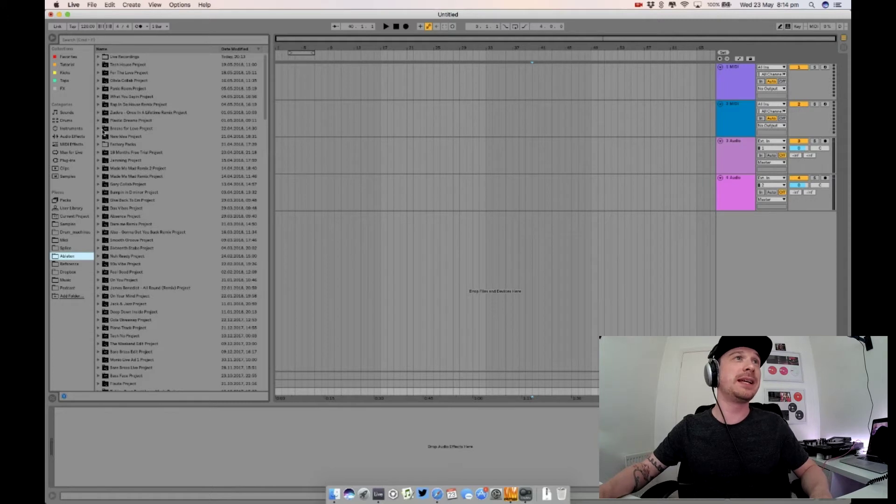
{"action": "left_click", "coordinate": [100, 192]}
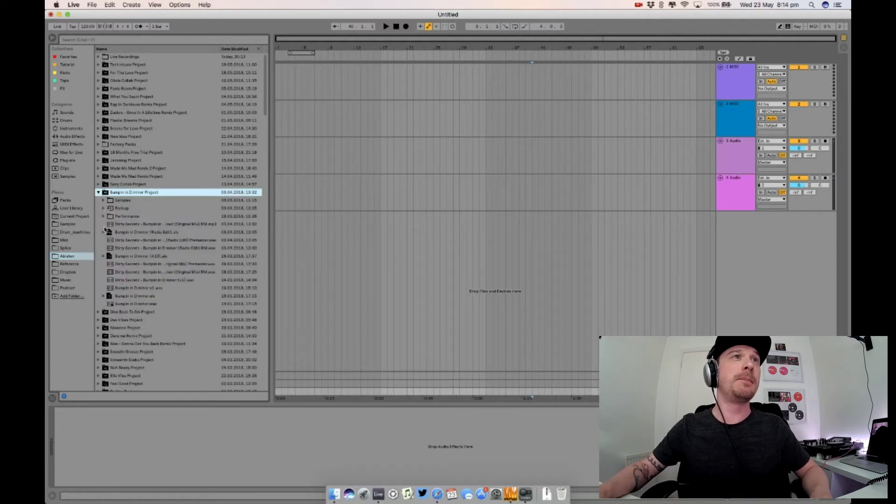
{"action": "left_click", "coordinate": [104, 233]}
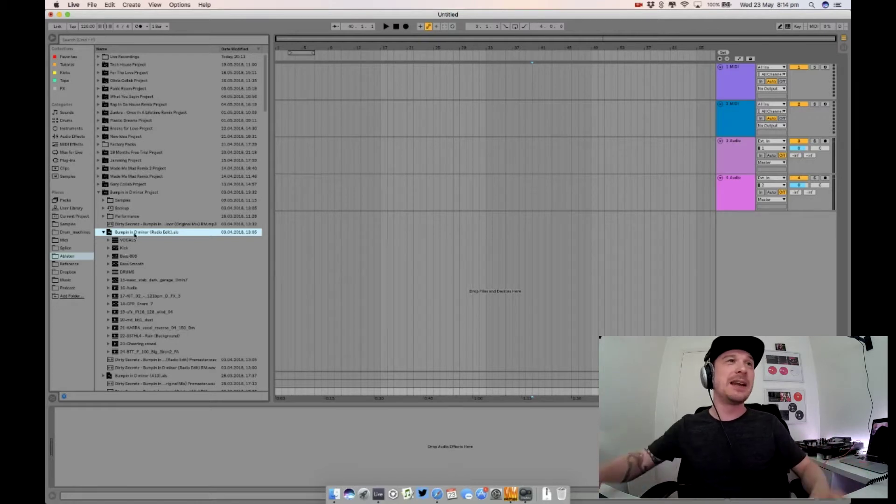
{"action": "left_click", "coordinate": [103, 232]}
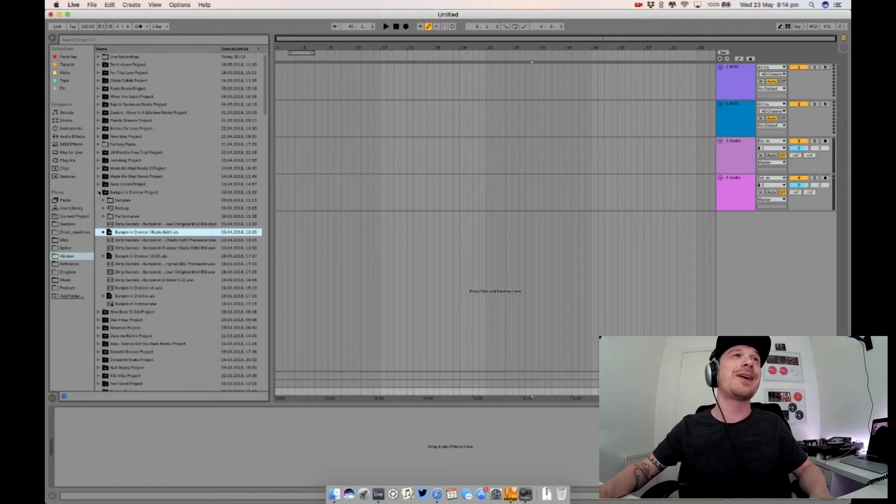
{"action": "left_click", "coordinate": [99, 193]}
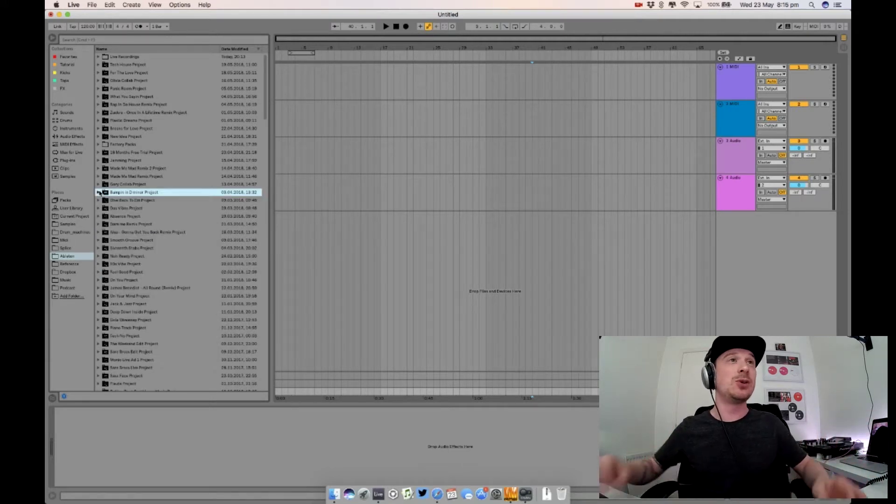
Switch to the Facebook group in Safari and read the 8 February question about short sounds not being snappy enough
{"action": "key", "text": "super+Tab"}
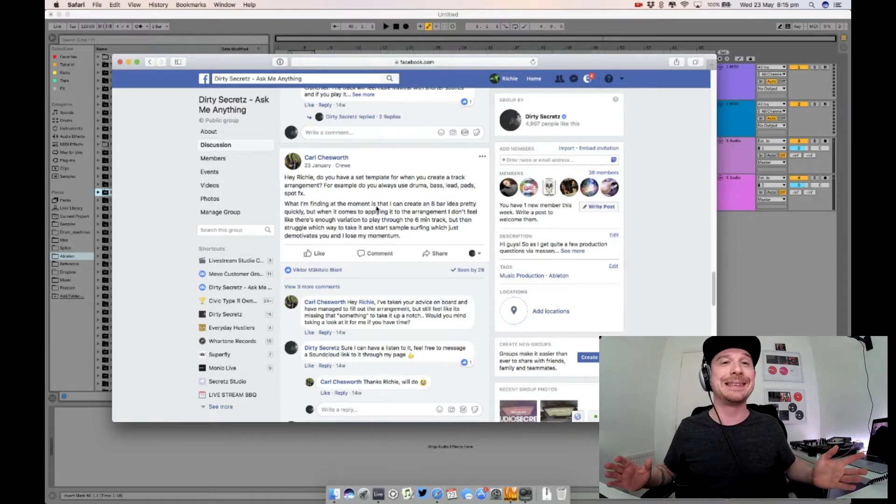
{"action": "scroll", "coordinate": [395, 221], "scroll_direction": "up", "scroll_amount": 6}
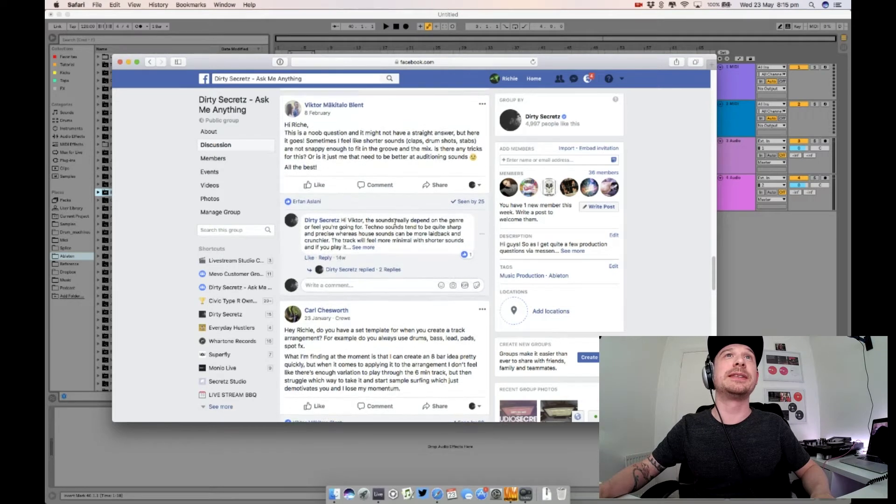
{"action": "scroll", "coordinate": [396, 222], "scroll_direction": "up", "scroll_amount": 2}
{"action": "scroll", "coordinate": [396, 220], "scroll_direction": "up", "scroll_amount": 1}
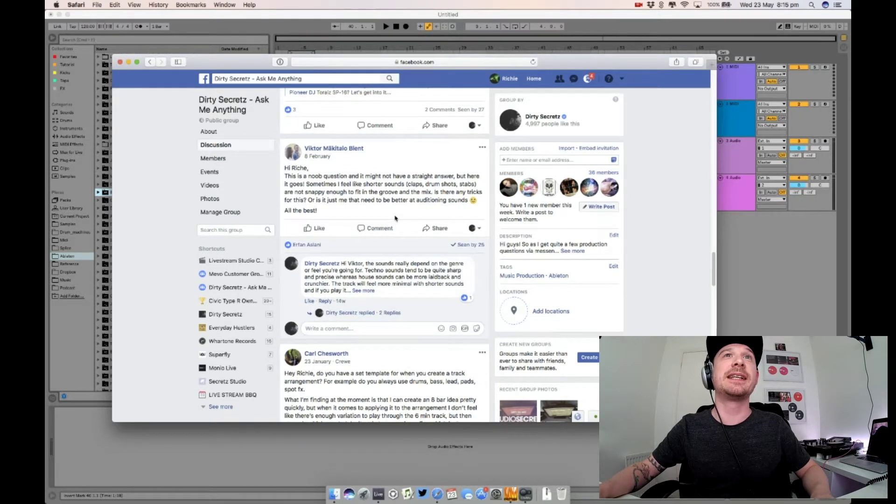
{"action": "scroll", "coordinate": [396, 219], "scroll_direction": "up", "scroll_amount": 1}
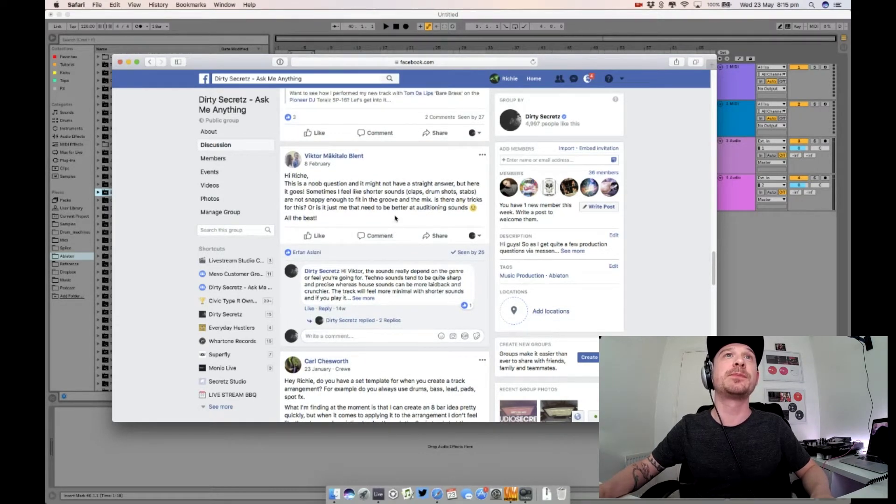
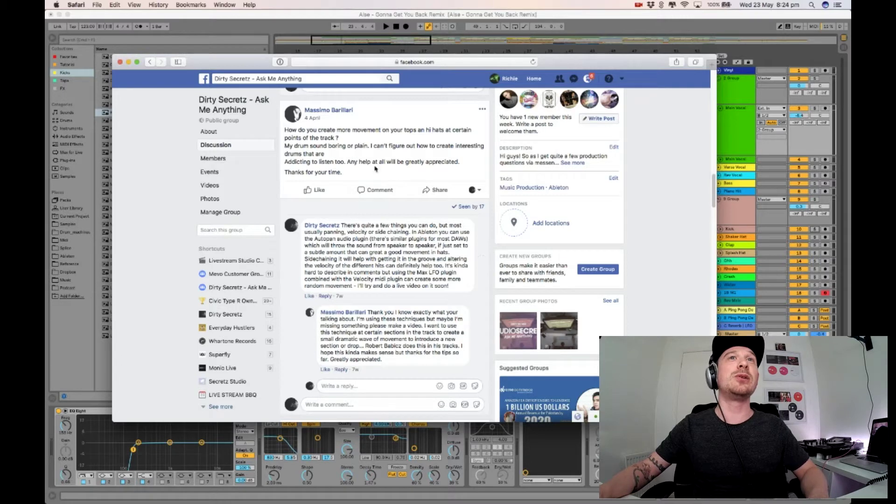
Switch back to Ableton Live, discard the remix set's changes for a new Live Set, and show the Arrangement View
{"action": "left_click", "coordinate": [267, 33]}
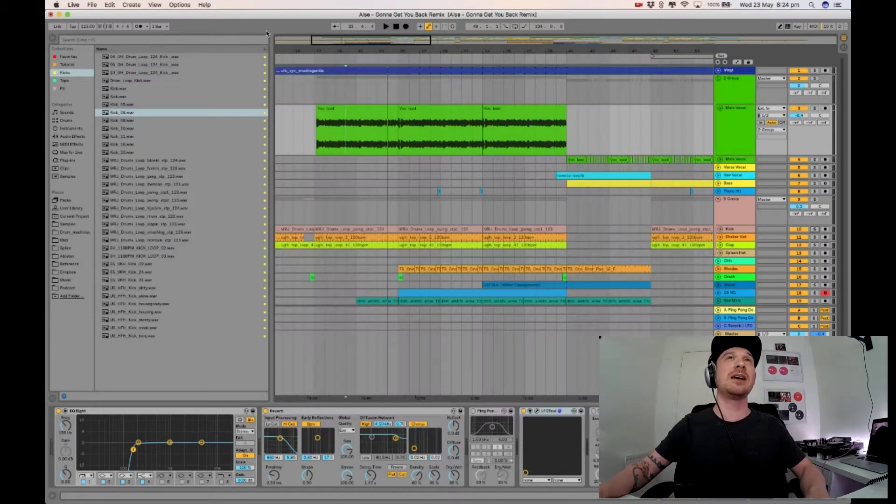
{"action": "left_click", "coordinate": [92, 5]}
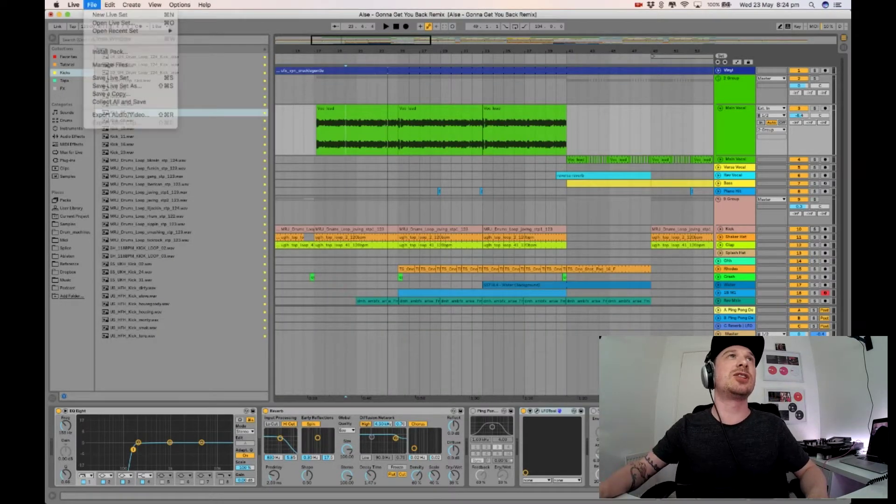
{"action": "left_click", "coordinate": [92, 5]}
{"action": "left_click", "coordinate": [92, 5]}
{"action": "left_click", "coordinate": [97, 14]}
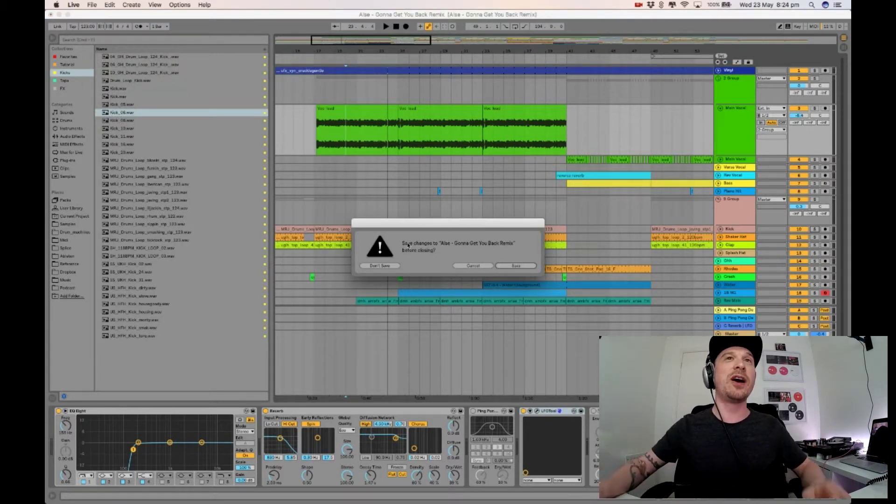
{"action": "left_click", "coordinate": [389, 265]}
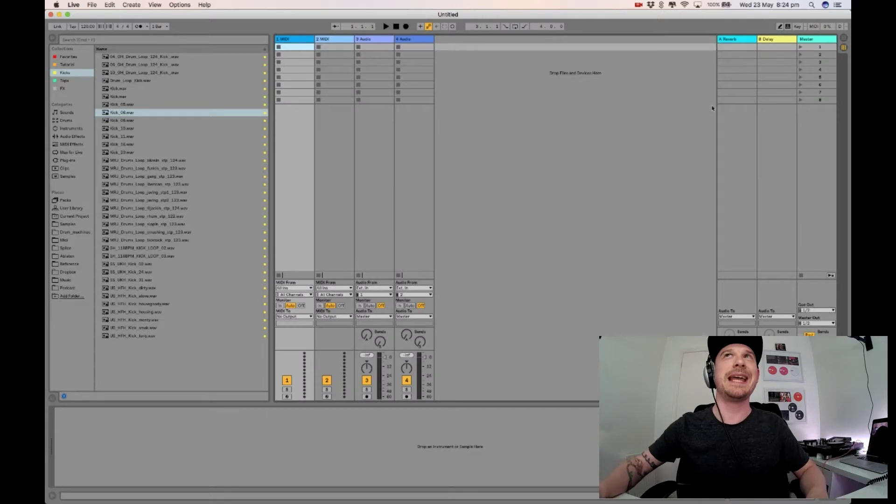
{"action": "left_click", "coordinate": [843, 39]}
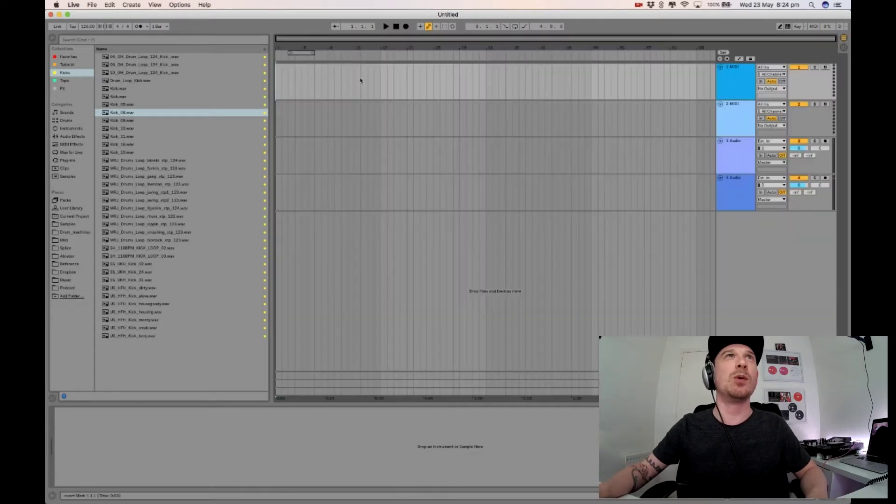
Place Drum_Loop_Kick.wav at the start of the first track as a looped section, and lower the track's volume during playback
{"action": "left_click", "coordinate": [136, 81]}
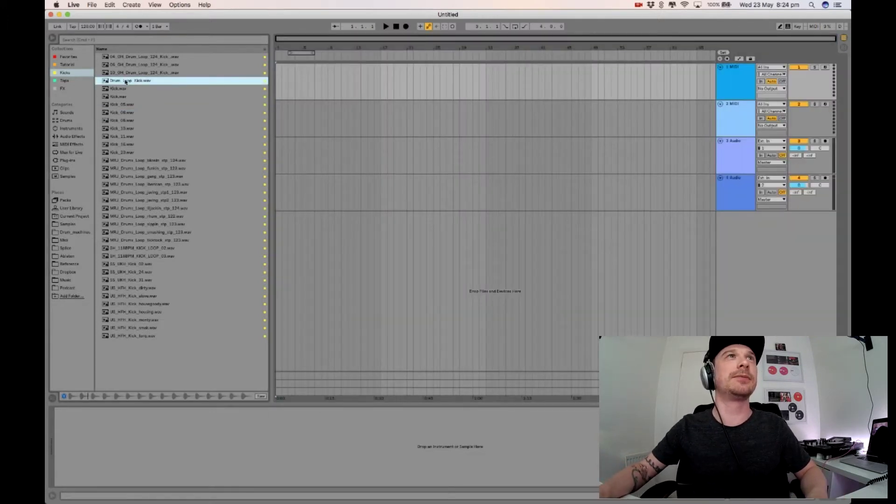
{"action": "left_click_drag", "start_coordinate": [126, 82], "coordinate": [279, 87]}
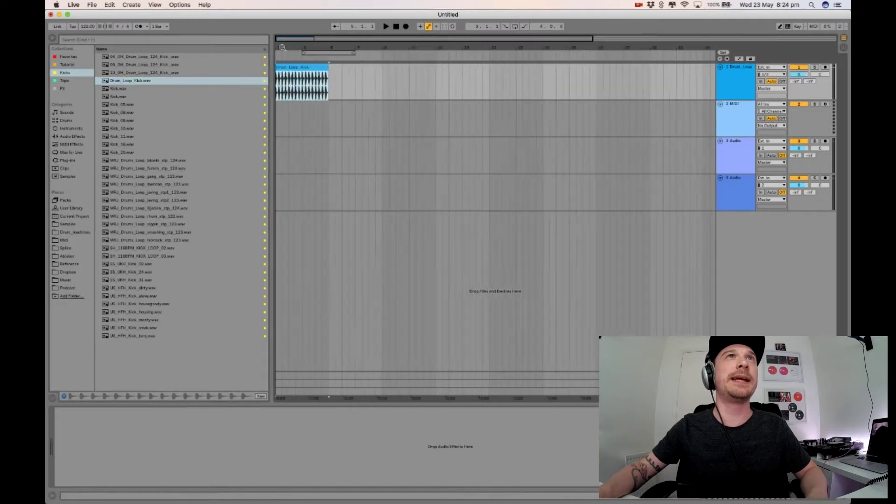
{"action": "left_click_drag", "start_coordinate": [282, 47], "coordinate": [285, 75]}
{"action": "key", "text": "super+l"}
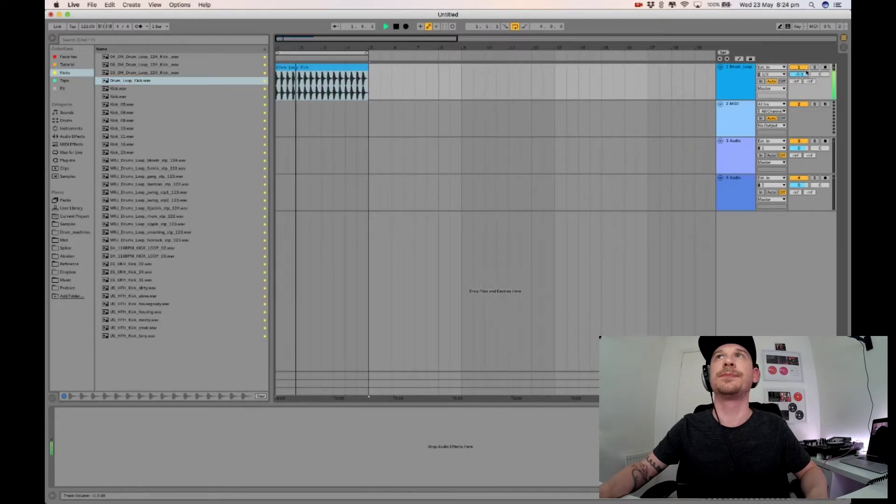
{"action": "left_click_drag", "start_coordinate": [807, 72], "coordinate": [807, 77]}
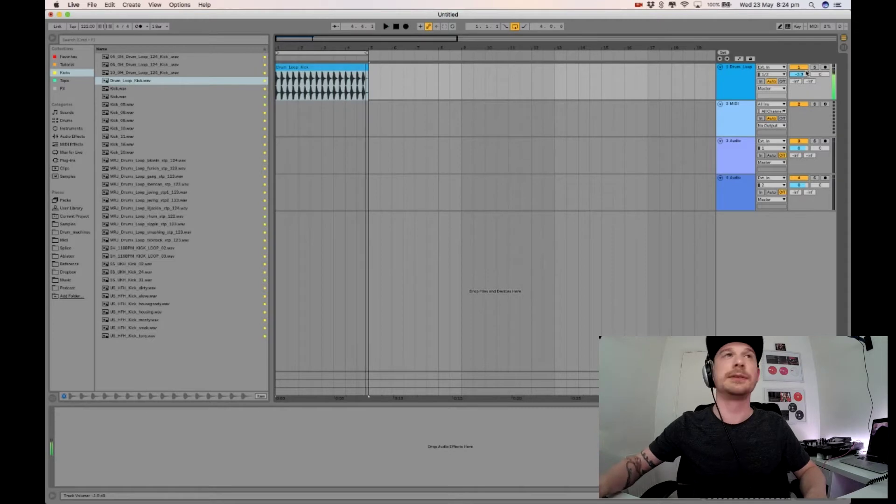
{"action": "key", "text": "space"}
Look through the instruments, including Drum Rack, and the drum kits for a sound for the 2 MIDI track
{"action": "left_click", "coordinate": [73, 136]}
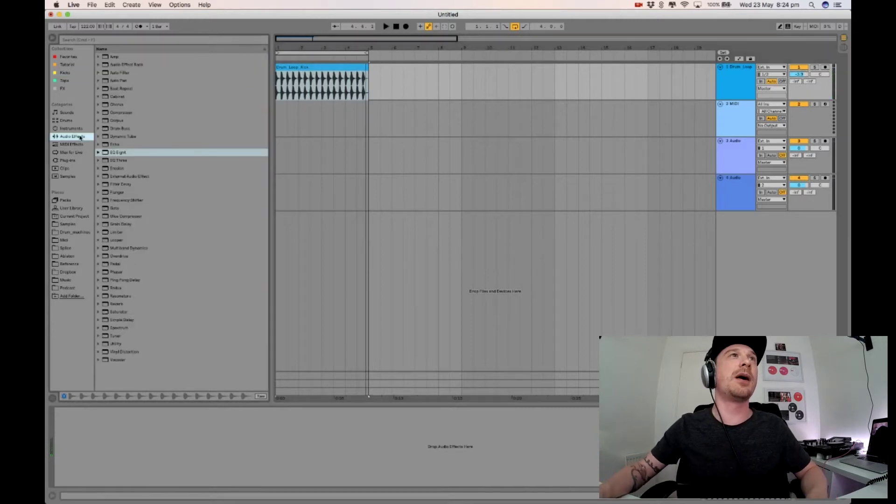
{"action": "left_click", "coordinate": [79, 130]}
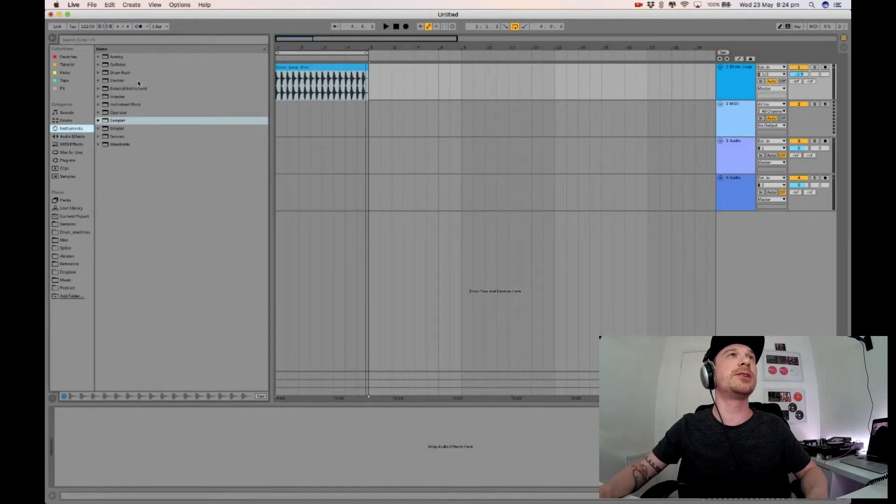
{"action": "left_click", "coordinate": [118, 73]}
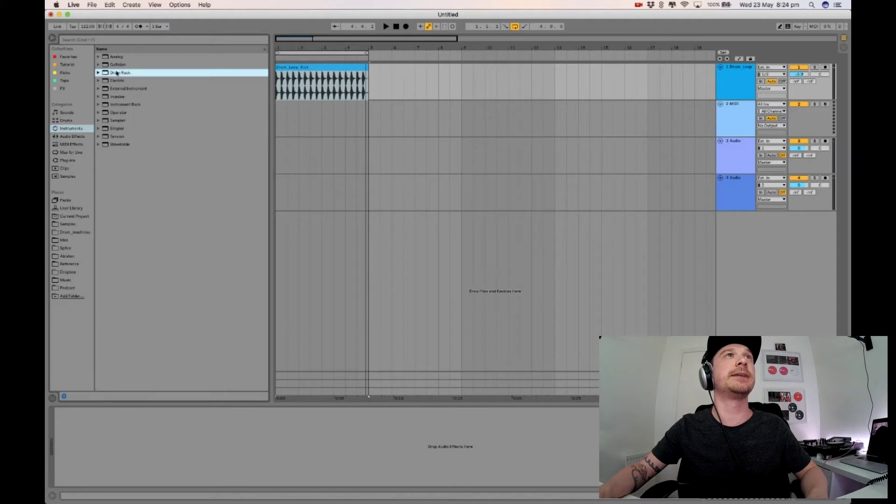
{"action": "left_click", "coordinate": [749, 114]}
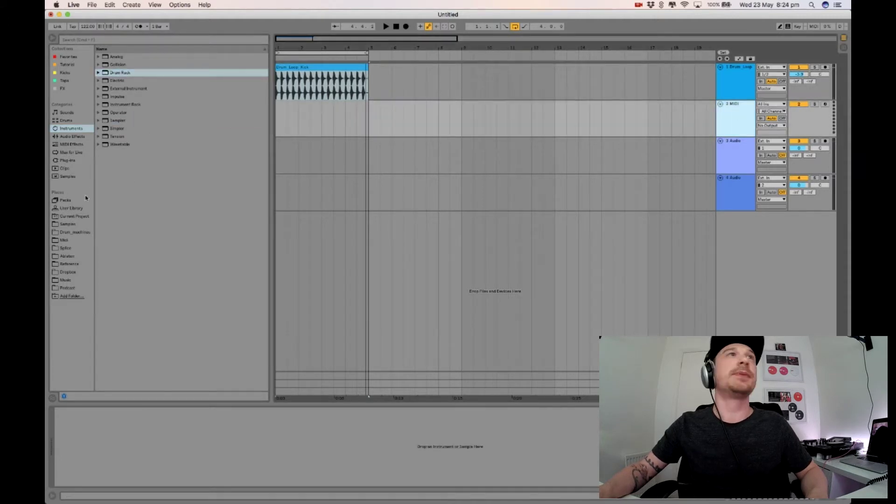
{"action": "left_click", "coordinate": [70, 120]}
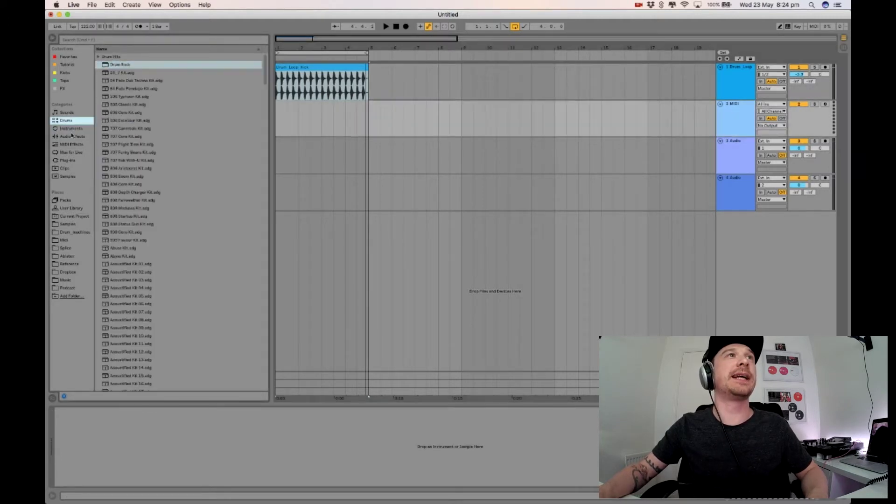
Audition the Roland TR-909 hi-hat samples in the drum machines folder and settle on TR-909Hat O 01.wav
{"action": "left_click", "coordinate": [75, 232]}
{"action": "left_click", "coordinate": [146, 227]}
{"action": "key", "text": "Down"}
{"action": "key", "text": "Down"}
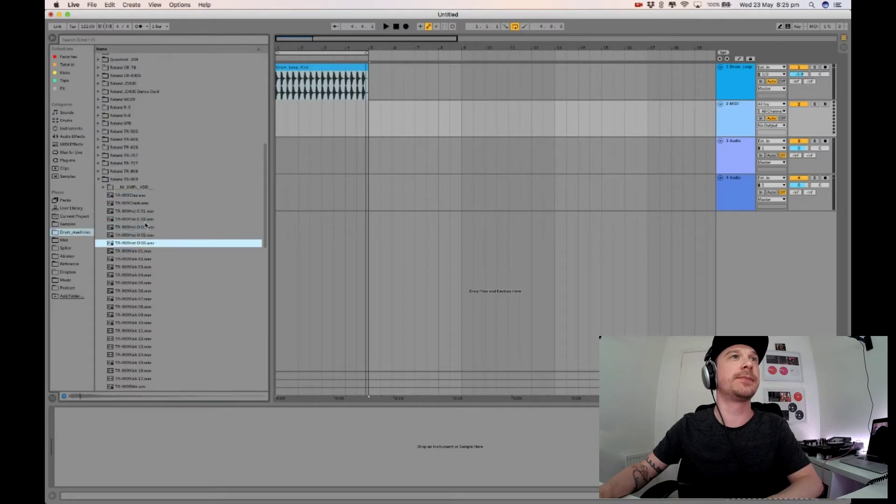
{"action": "key", "text": "Up"}
{"action": "key", "text": "Up"}
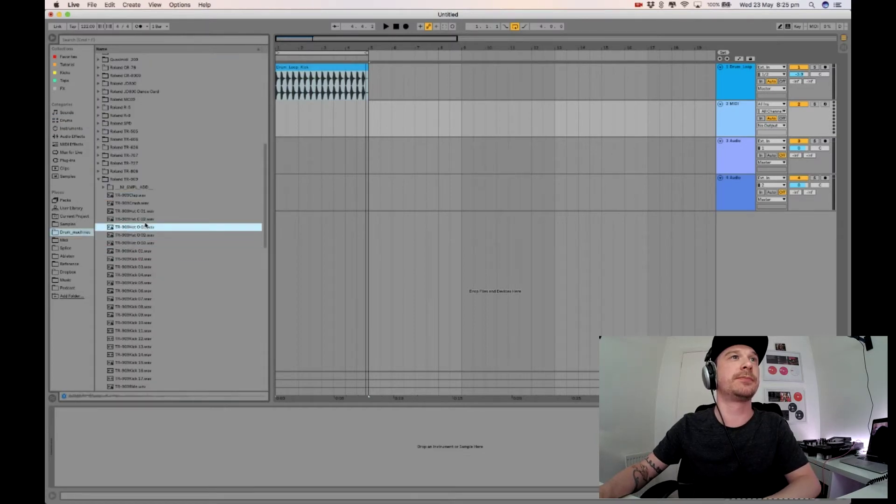
{"action": "key", "text": "Up"}
{"action": "key", "text": "Up"}
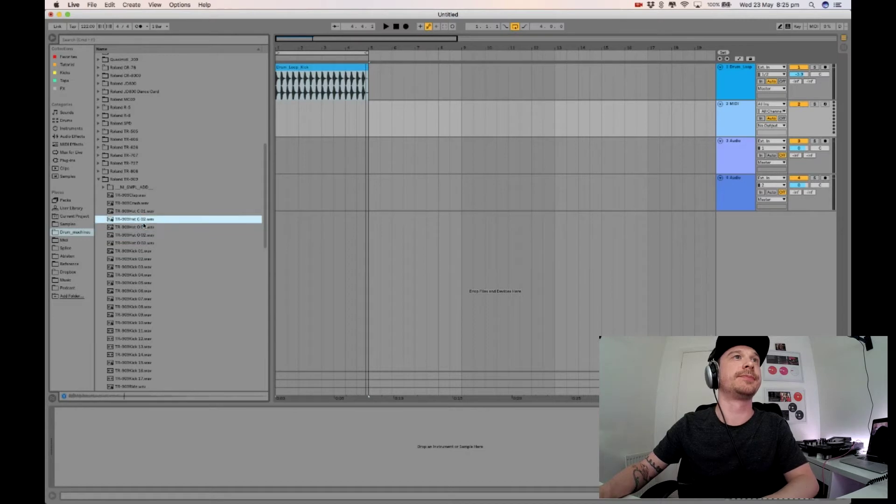
{"action": "key", "text": "Down"}
{"action": "key", "text": "Down"}
{"action": "key", "text": "Down"}
{"action": "key", "text": "Down"}
{"action": "key", "text": "Down"}
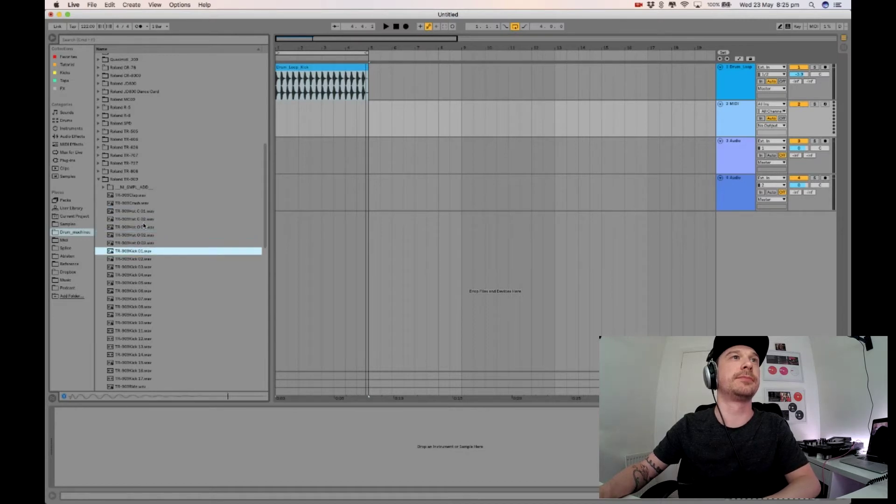
{"action": "key", "text": "Up"}
{"action": "key", "text": "Up"}
{"action": "key", "text": "Up"}
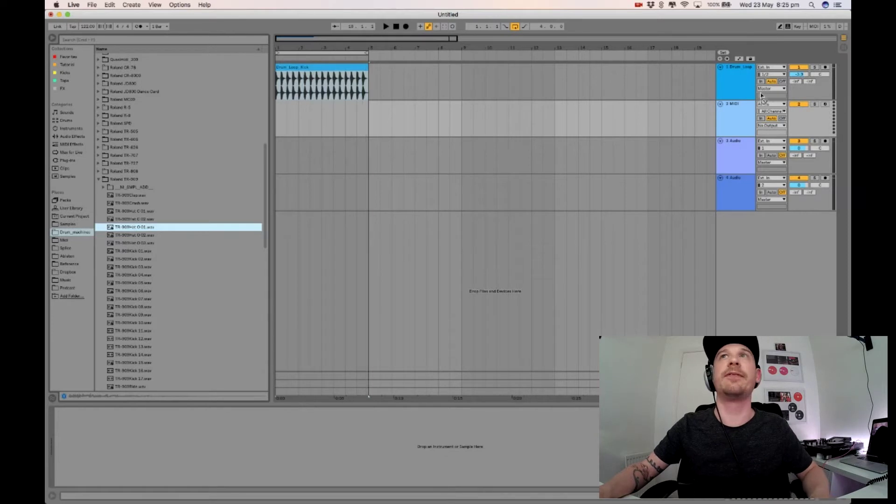
Load the TR-909Hat O 01.wav sample as an instrument on the 2 MIDI track
{"action": "scroll", "coordinate": [743, 110], "scroll_direction": "right", "scroll_amount": 2}
{"action": "left_click_drag", "start_coordinate": [342, 52], "coordinate": [461, 91]}
{"action": "left_click", "coordinate": [150, 231]}
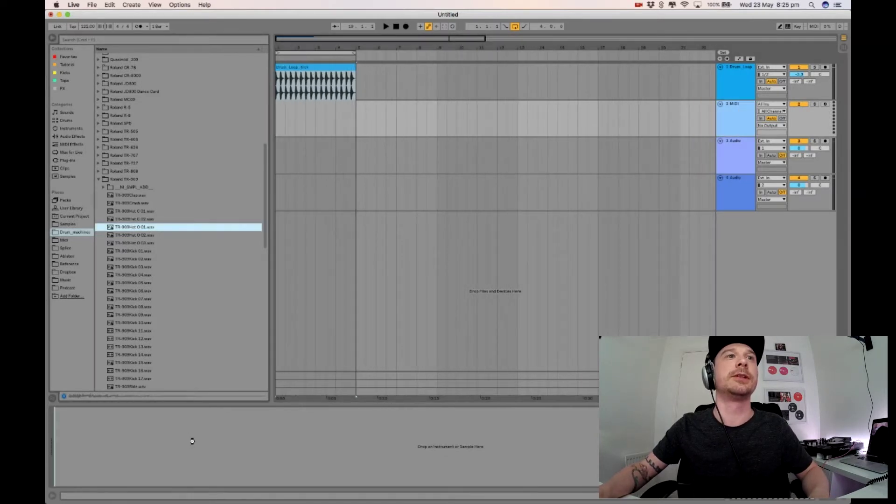
{"action": "left_click_drag", "start_coordinate": [192, 441], "coordinate": [192, 441]}
Insert a one-bar MIDI clip at the start of the hi-hat track and add a C3 note at its beginning
{"action": "key", "text": "z"}
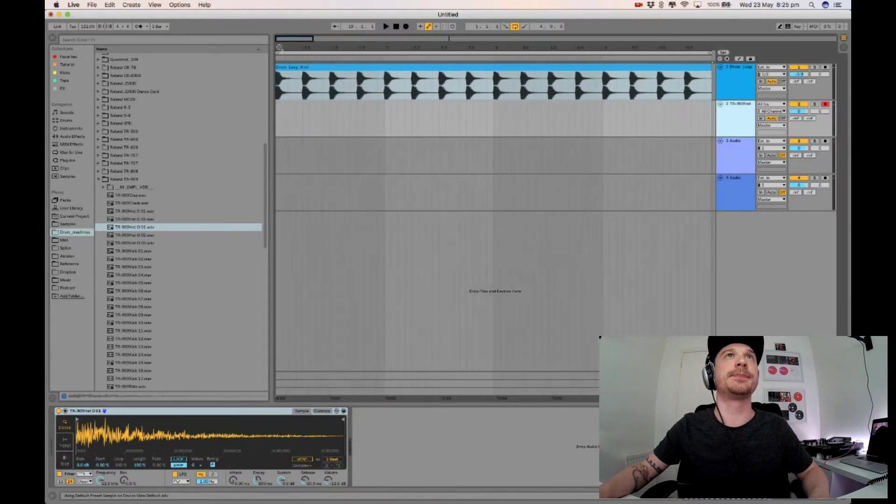
{"action": "left_click", "coordinate": [297, 127]}
{"action": "left_click_drag", "start_coordinate": [278, 118], "coordinate": [360, 117]}
{"action": "right_click", "coordinate": [358, 111]}
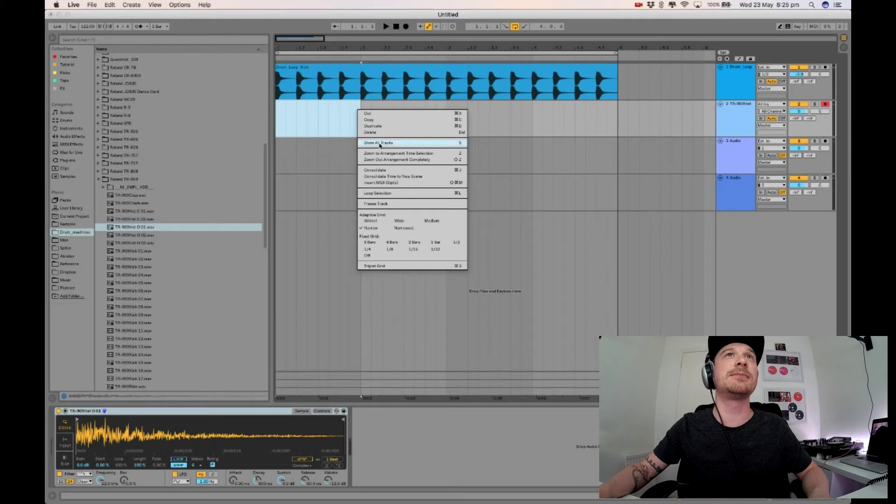
{"action": "left_click", "coordinate": [385, 177]}
{"action": "left_click", "coordinate": [362, 107]}
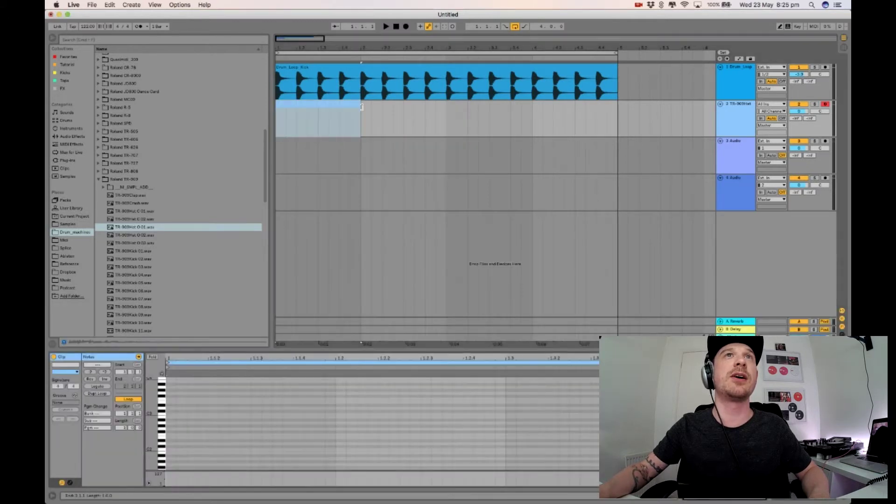
{"action": "left_click", "coordinate": [170, 414]}
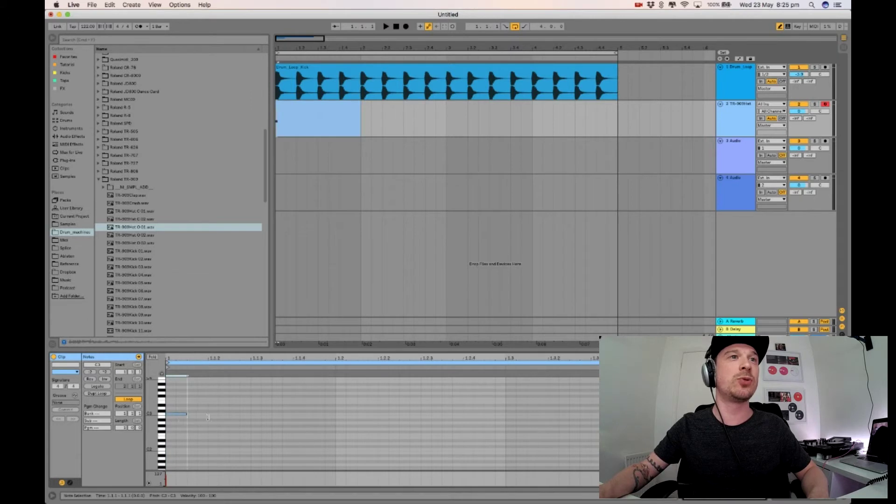
Duplicate the C3 note repeatedly until sixteenth-note hits fill the one-bar hi-hat clip, and play the pattern back
{"action": "key", "text": "super+d"}
{"action": "key", "text": "super+d"}
{"action": "key", "text": "super+d"}
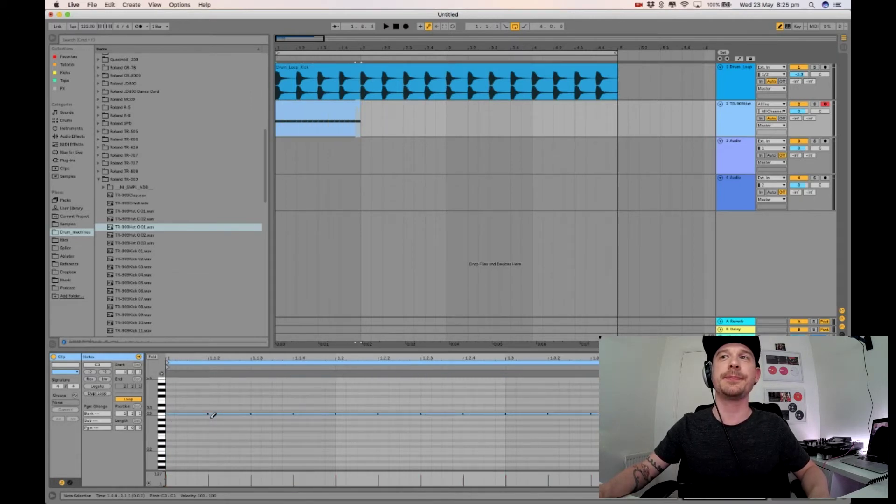
{"action": "key", "text": "space"}
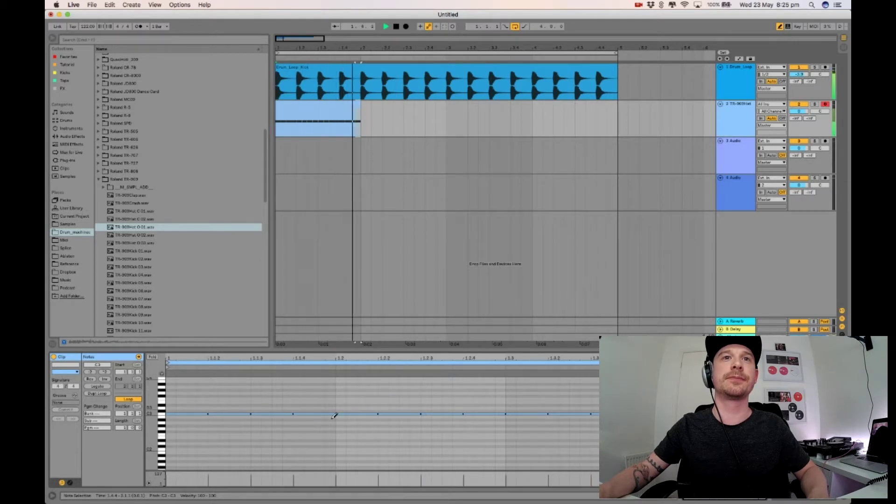
{"action": "key", "text": "space"}
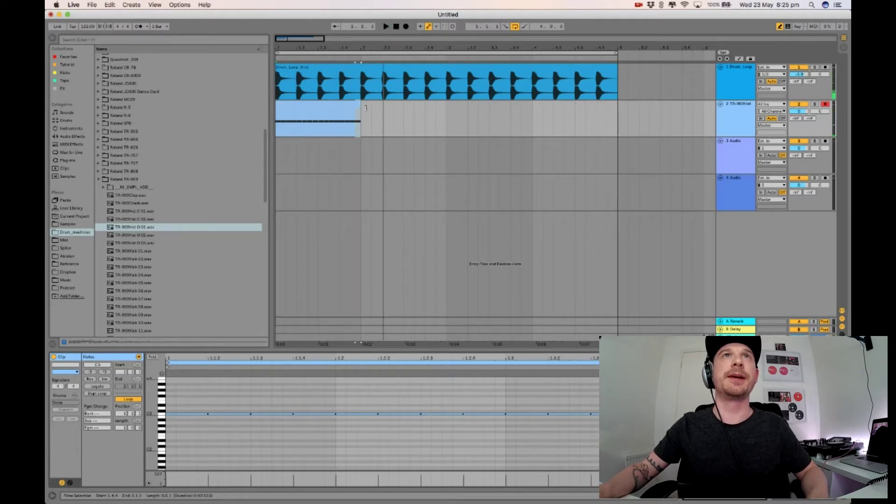
Extend the hi-hat clip across all four bars of the kick loop, lower the kick track's volume and play both
{"action": "left_click_drag", "start_coordinate": [367, 108], "coordinate": [621, 103]}
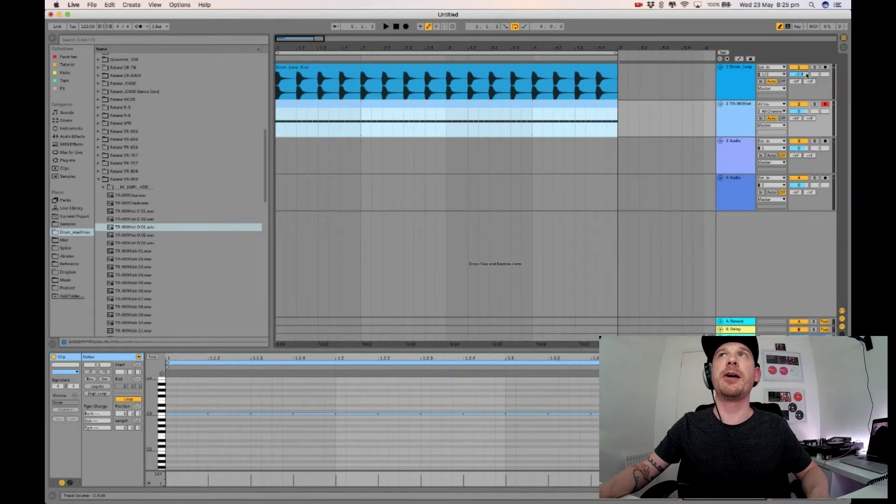
{"action": "left_click_drag", "start_coordinate": [807, 74], "coordinate": [807, 77]}
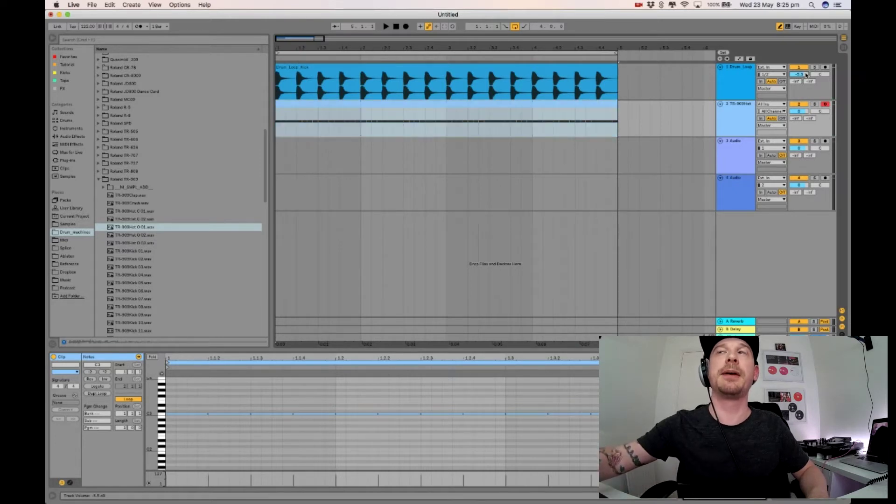
{"action": "key", "text": "space"}
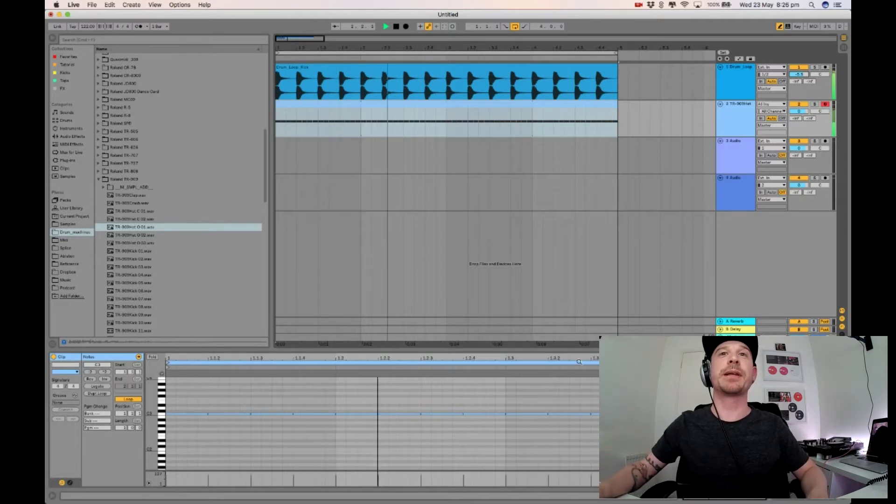
Stop playback and add the Auto Pan audio effect after the sampler on the TR-909 hi-hat track
{"action": "left_click_drag", "start_coordinate": [561, 346], "coordinate": [560, 319]}
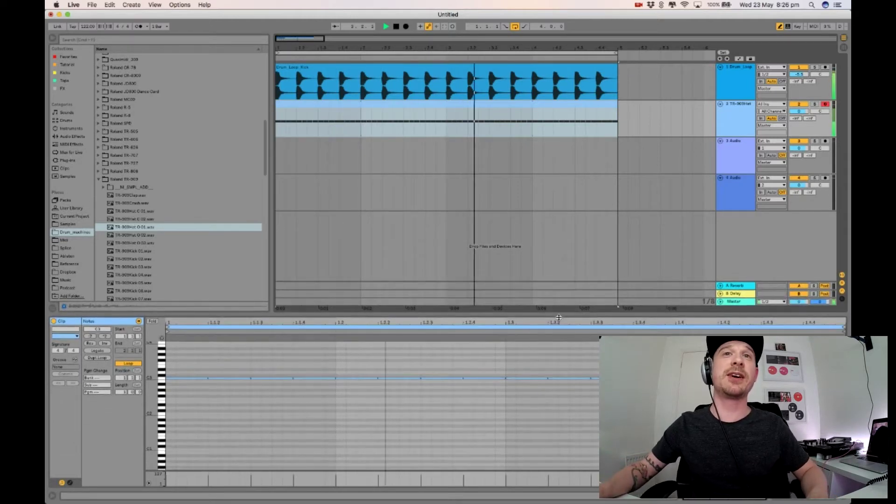
{"action": "key", "text": "shift+Tab"}
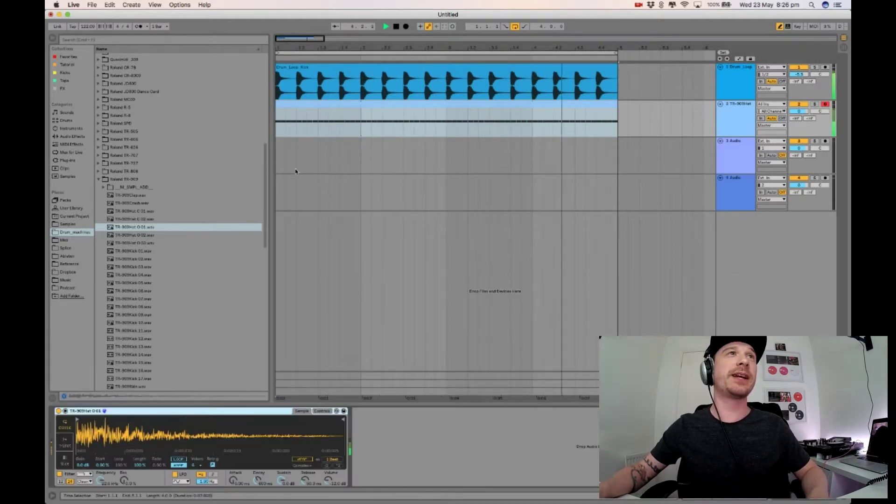
{"action": "key", "text": "space"}
{"action": "left_click", "coordinate": [78, 136]}
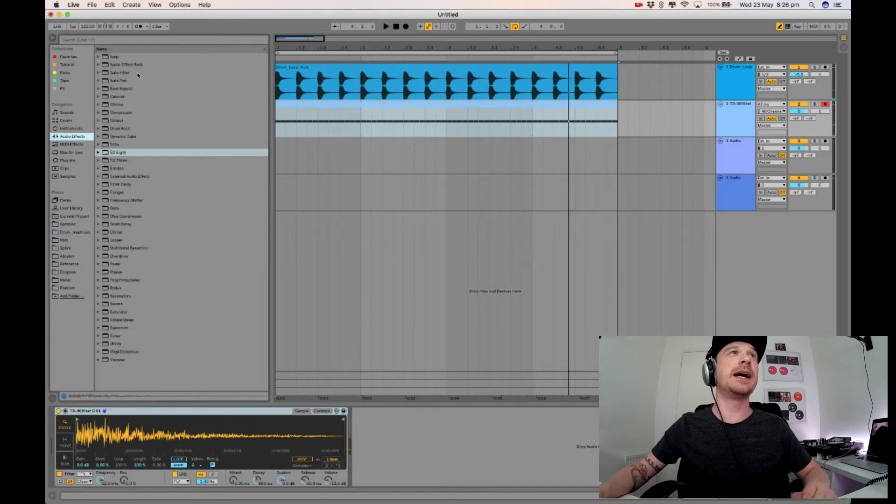
{"action": "left_click", "coordinate": [130, 80]}
{"action": "left_click_drag", "start_coordinate": [327, 367], "coordinate": [394, 459]}
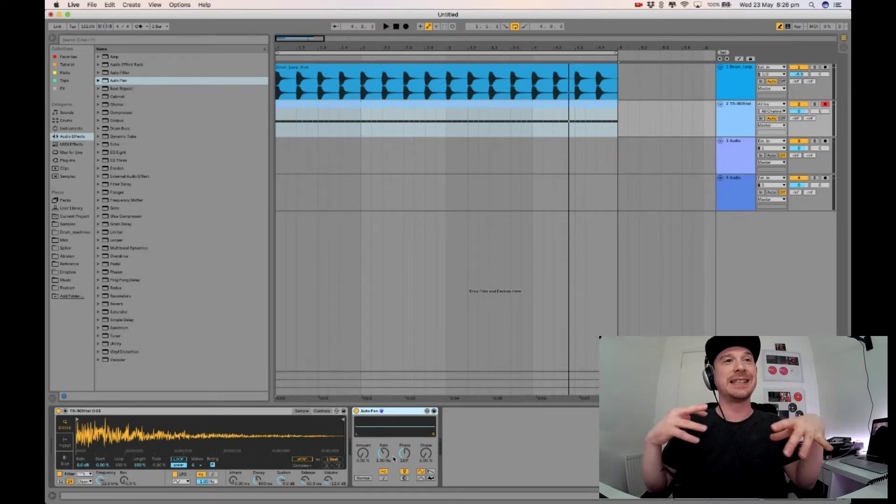
Solo the hi-hat track and, during playback, set Auto Pan to a tempo-synced 1/8 rate, 77% amount and 100% shape
{"action": "left_click", "coordinate": [384, 478]}
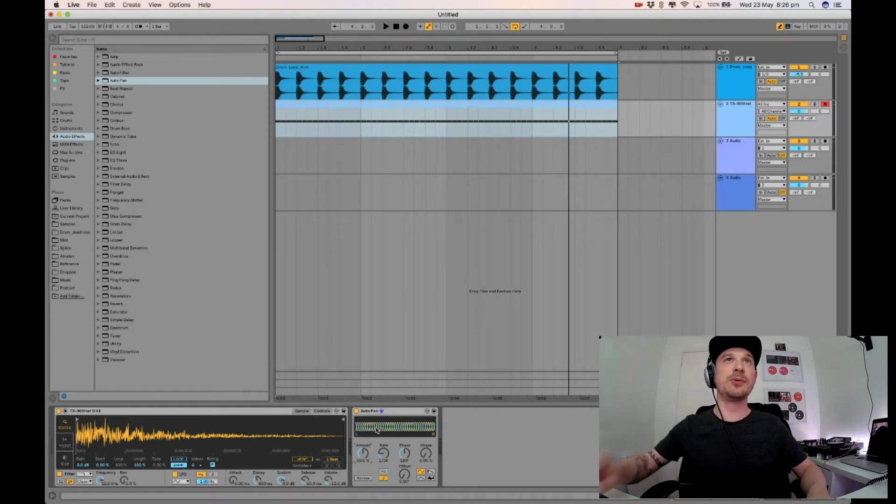
{"action": "left_click", "coordinate": [815, 104]}
{"action": "key", "text": "space"}
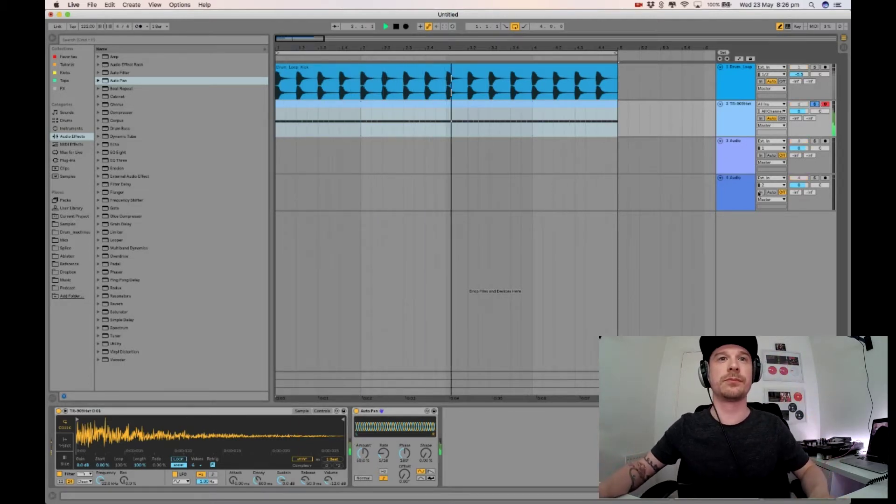
{"action": "mouse_move", "coordinate": [363, 456]}
{"action": "left_mouse_down"}
{"action": "mouse_move", "coordinate": [362, 441]}
{"action": "mouse_move", "coordinate": [362, 465]}
{"action": "left_mouse_up"}
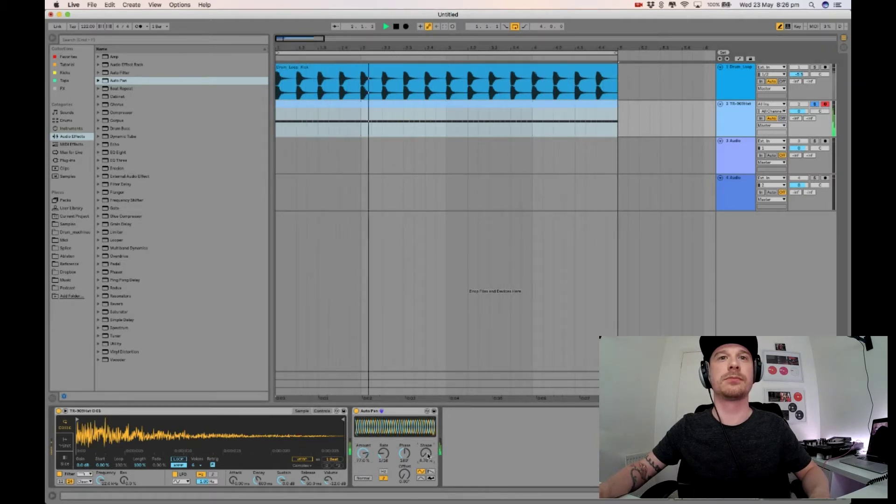
{"action": "left_click_drag", "start_coordinate": [428, 457], "coordinate": [383, 462]}
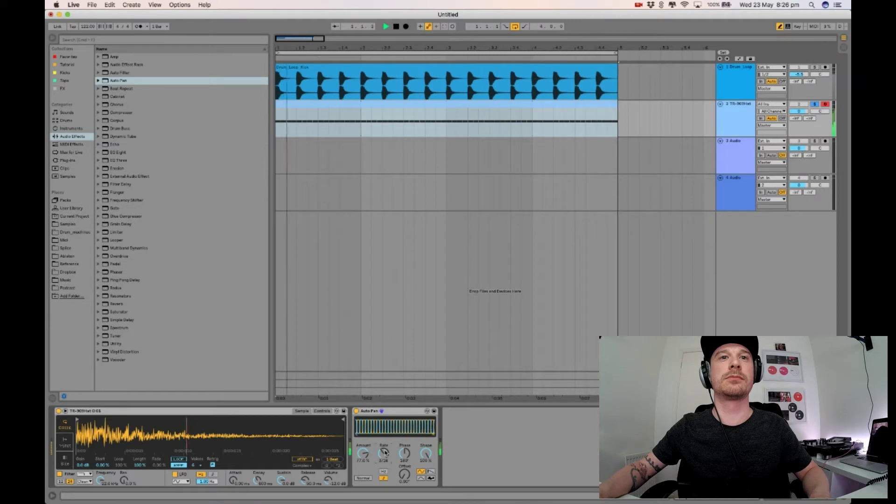
{"action": "left_click_drag", "start_coordinate": [385, 453], "coordinate": [384, 448]}
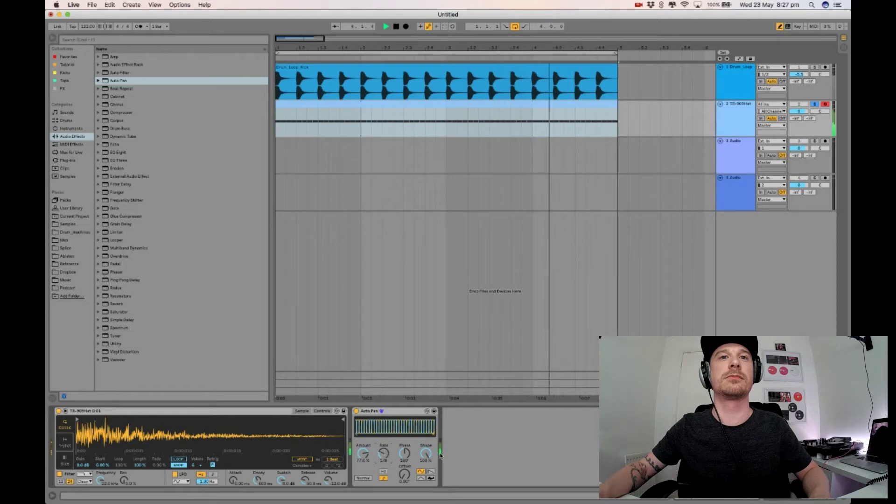
Reduce the Auto Pan amount to about 38%, stop playback and switch the effect off
{"action": "mouse_move", "coordinate": [367, 457]}
{"action": "left_mouse_down"}
{"action": "mouse_move", "coordinate": [368, 472]}
{"action": "mouse_move", "coordinate": [368, 444]}
{"action": "mouse_move", "coordinate": [367, 463]}
{"action": "left_mouse_up"}
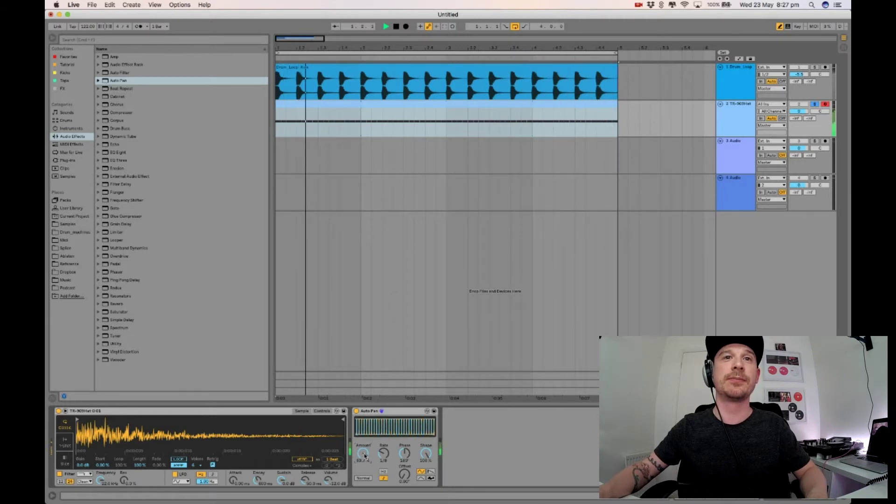
{"action": "mouse_move", "coordinate": [364, 457]}
{"action": "left_mouse_down"}
{"action": "mouse_move", "coordinate": [365, 449]}
{"action": "mouse_move", "coordinate": [365, 467]}
{"action": "left_mouse_up"}
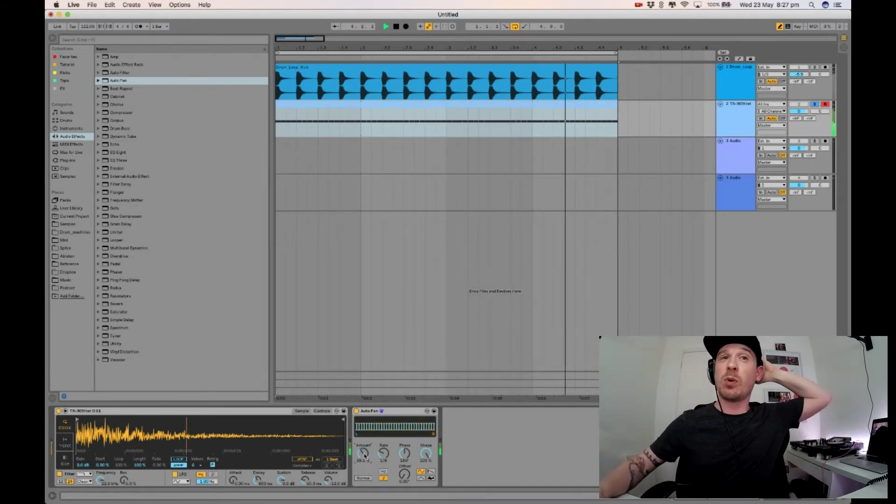
{"action": "left_click_drag", "start_coordinate": [365, 457], "coordinate": [364, 465]}
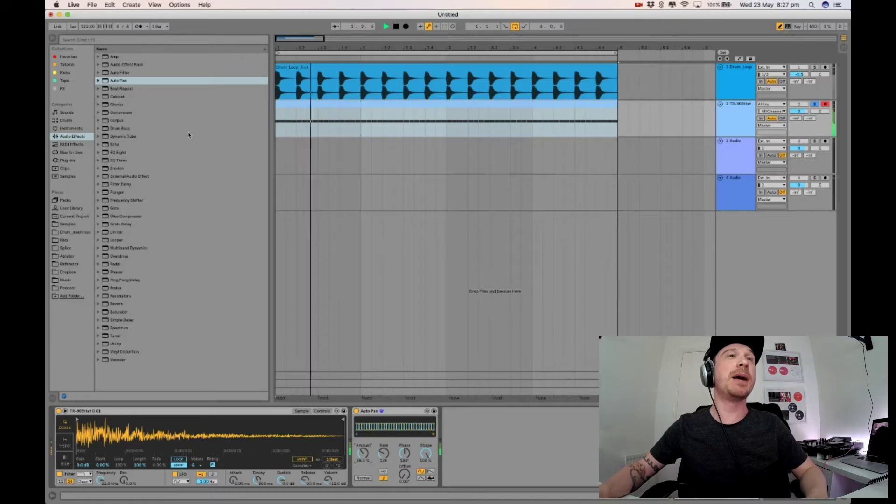
{"action": "key", "text": "space"}
{"action": "left_click", "coordinate": [357, 411]}
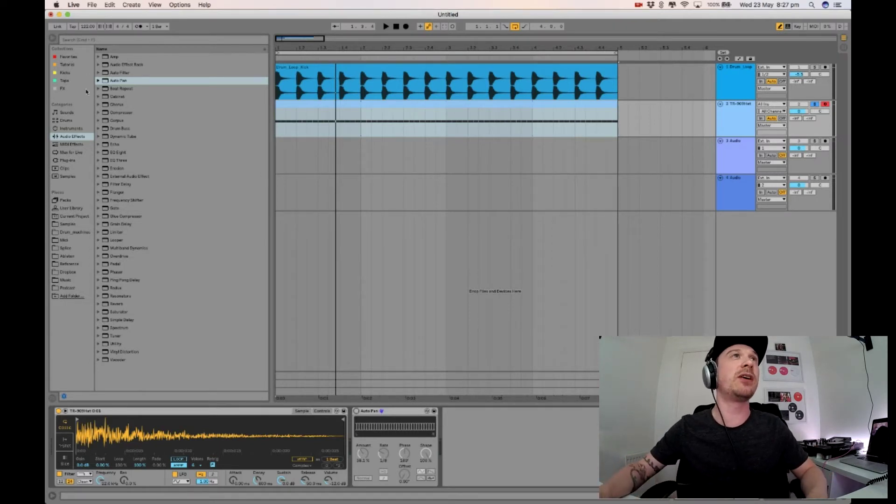
Place the Velocity MIDI effect ahead of the sampler on the hi-hat track
{"action": "left_click", "coordinate": [82, 145]}
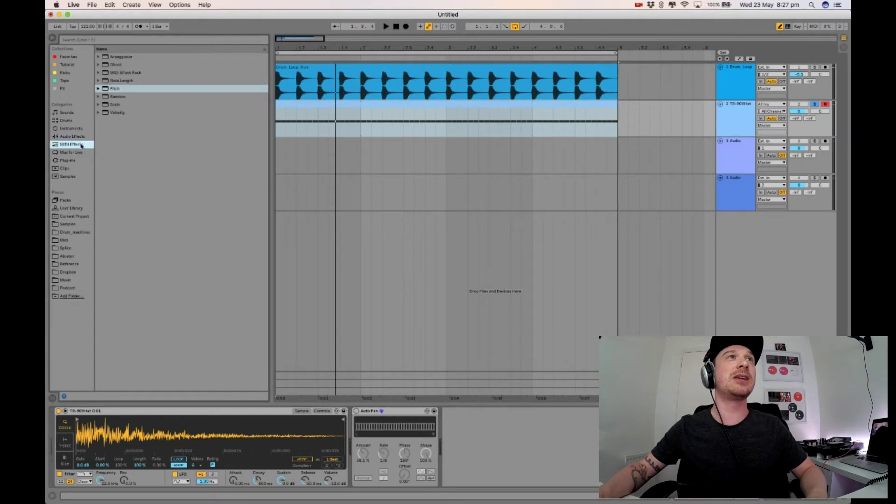
{"action": "left_click", "coordinate": [122, 57]}
{"action": "left_click_drag", "start_coordinate": [118, 113], "coordinate": [68, 427]}
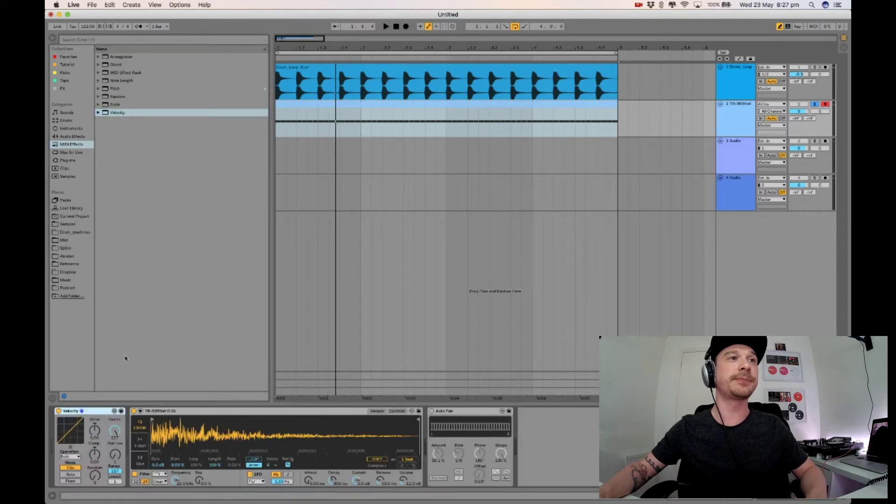
Search the Max for Live devices for "lfo", insert LFO MIDI at the start of the hi-hat device chain and clear the search
{"action": "left_click", "coordinate": [71, 152]}
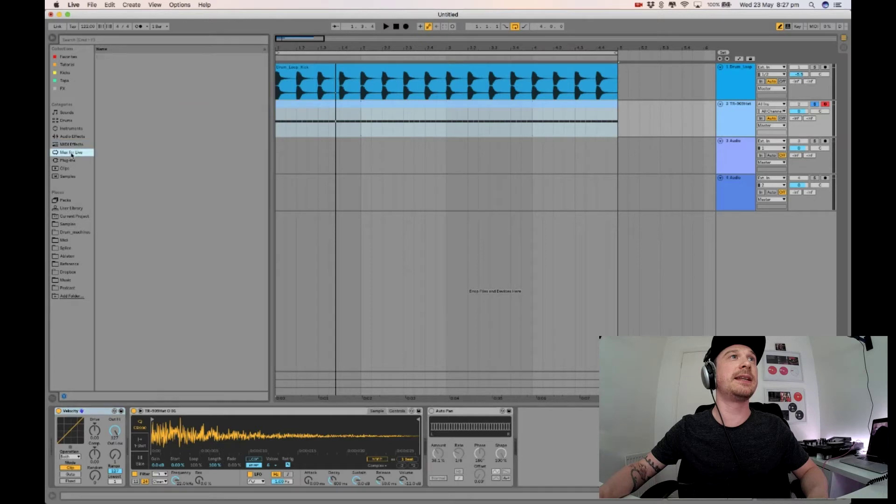
{"action": "left_click", "coordinate": [131, 41]}
{"action": "type", "text": "lfo"}
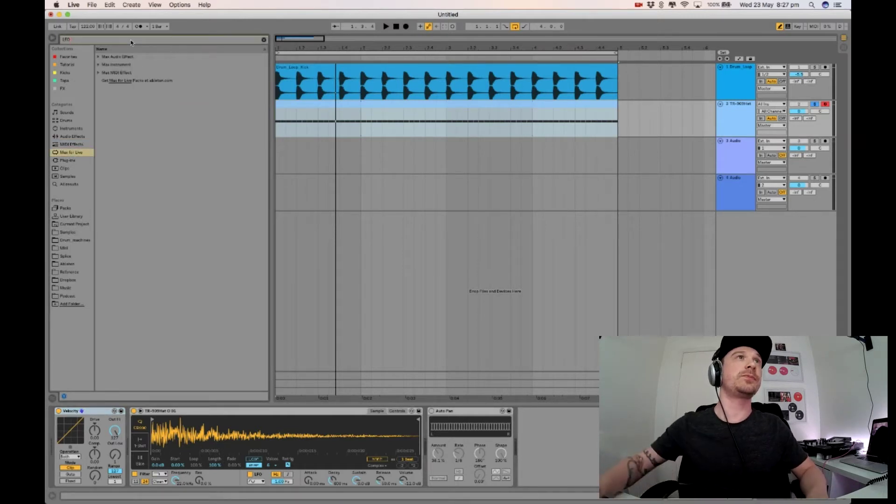
{"action": "left_click", "coordinate": [97, 73]}
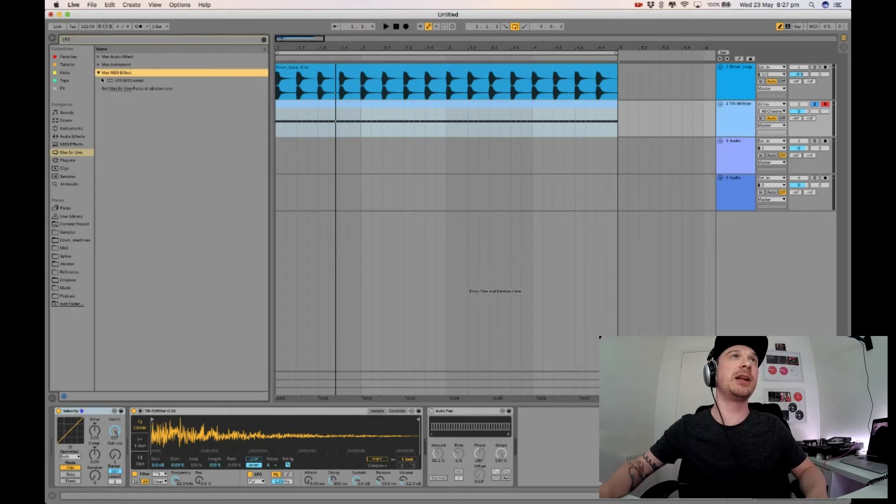
{"action": "left_click", "coordinate": [123, 81]}
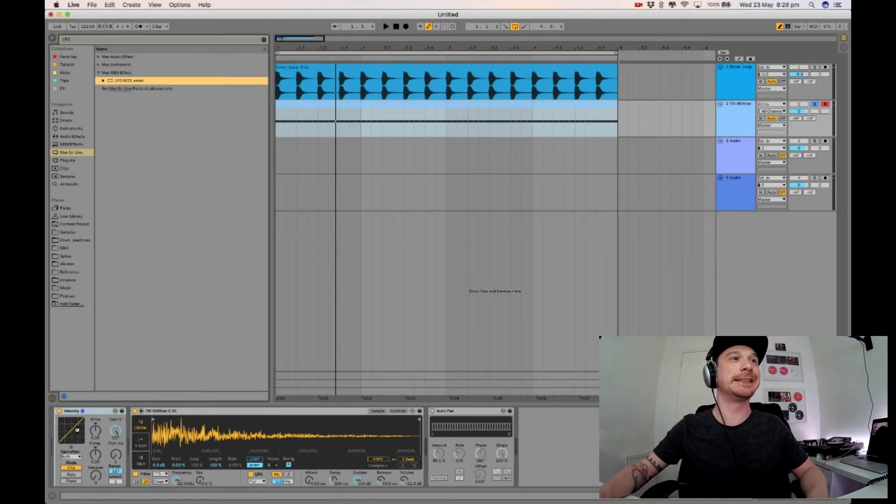
{"action": "left_click_drag", "start_coordinate": [77, 430], "coordinate": [77, 429]}
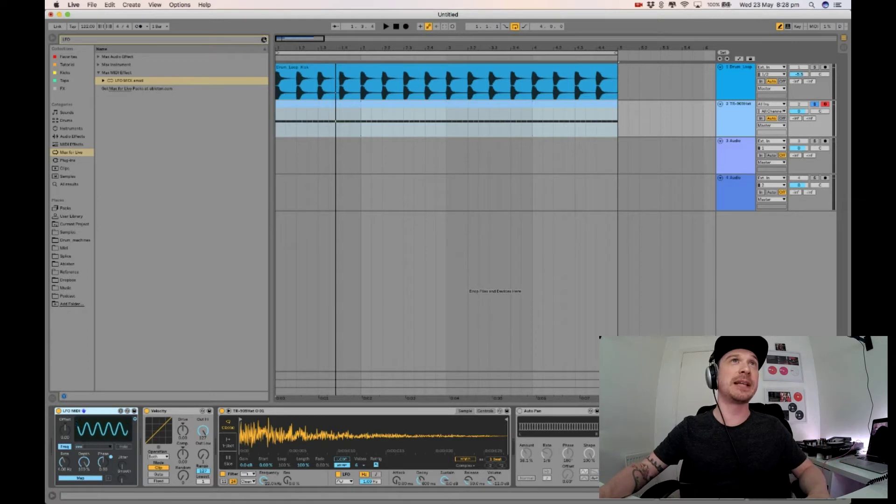
{"action": "left_click", "coordinate": [263, 39]}
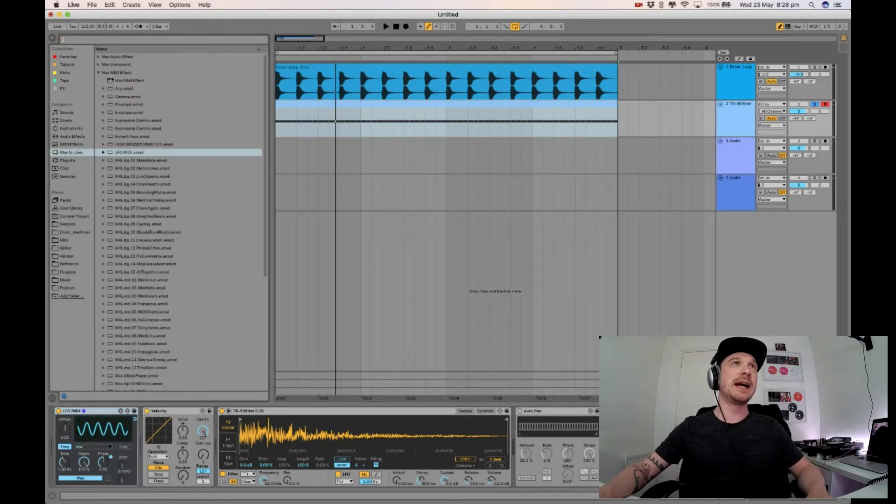
{"action": "left_click", "coordinate": [99, 73]}
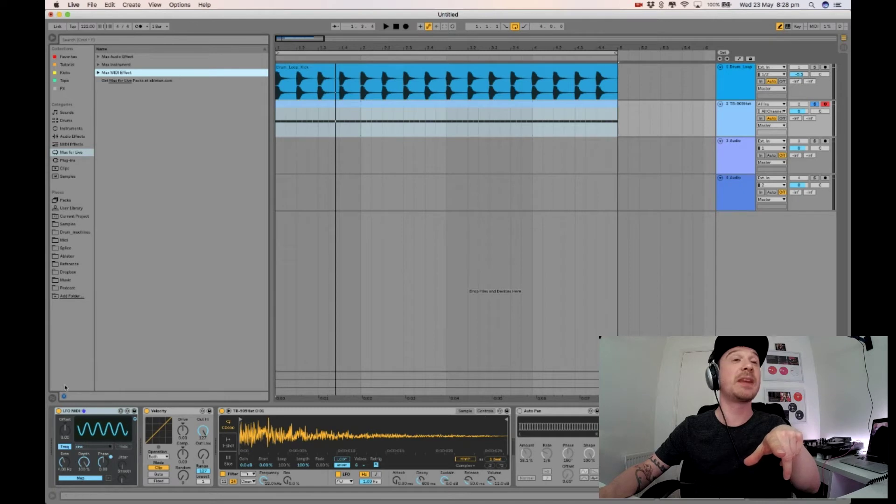
Delete the Velocity effect from the hi-hat track's device chain
{"action": "left_click", "coordinate": [178, 412]}
{"action": "key", "text": "Delete"}
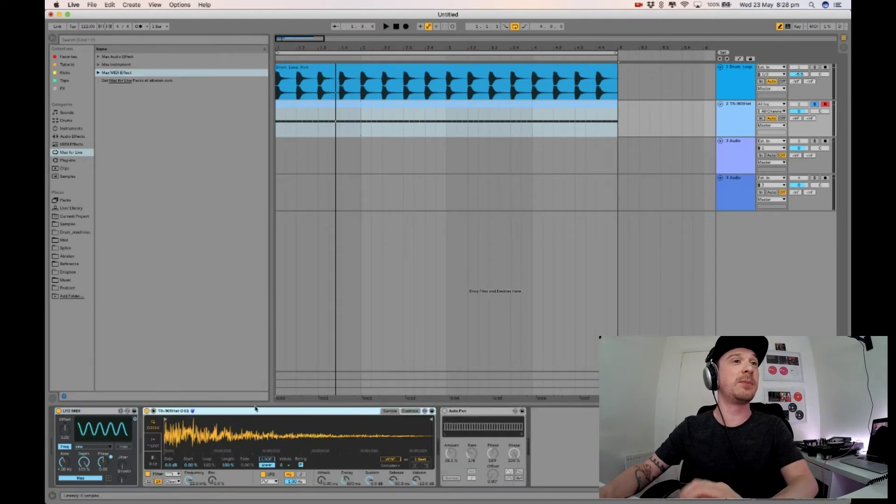
Check the sampler's controls and map the LFO MIDI device to its Volume parameter
{"action": "left_click", "coordinate": [407, 413]}
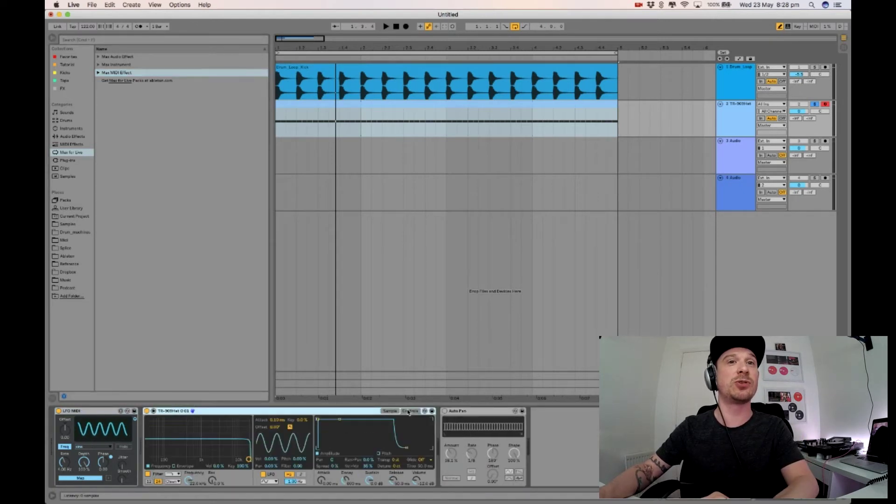
{"action": "left_click", "coordinate": [390, 412]}
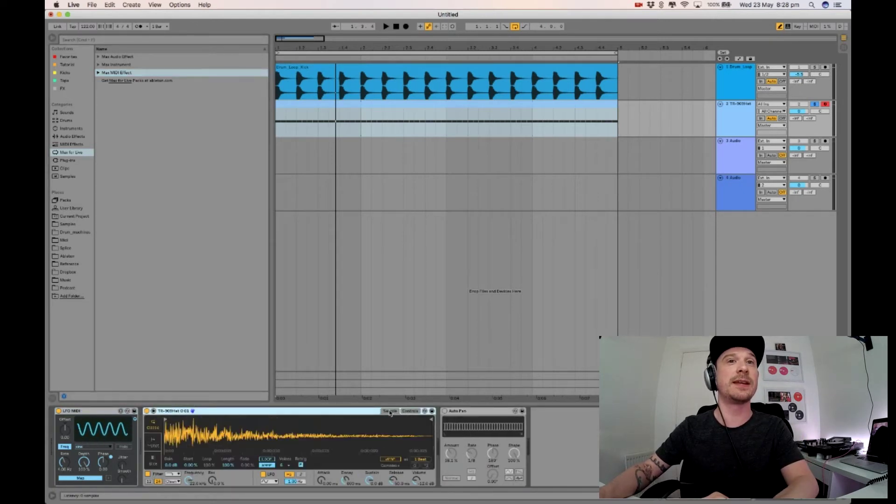
{"action": "left_click", "coordinate": [81, 478]}
{"action": "left_click", "coordinate": [416, 481]}
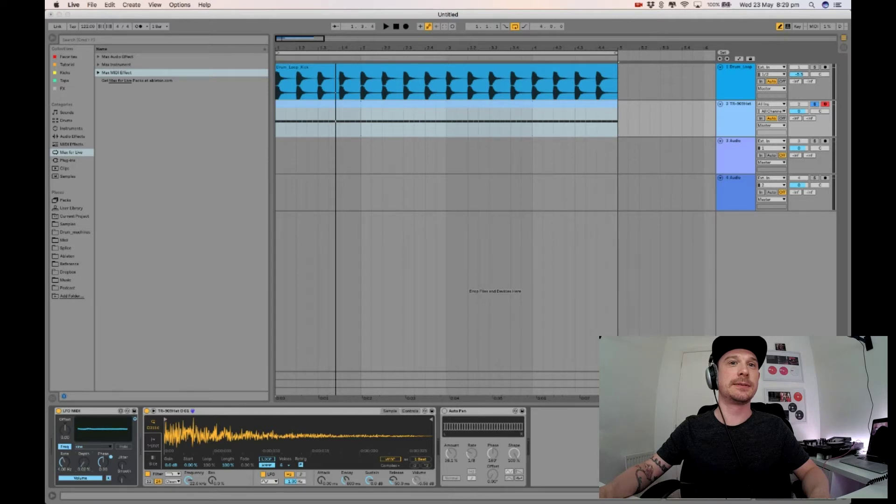
Slow the LFO MIDI rate to about 0.12 Hz and adjust its depth and offset for a gentle volume modulation
{"action": "left_click_drag", "start_coordinate": [85, 462], "coordinate": [62, 467]}
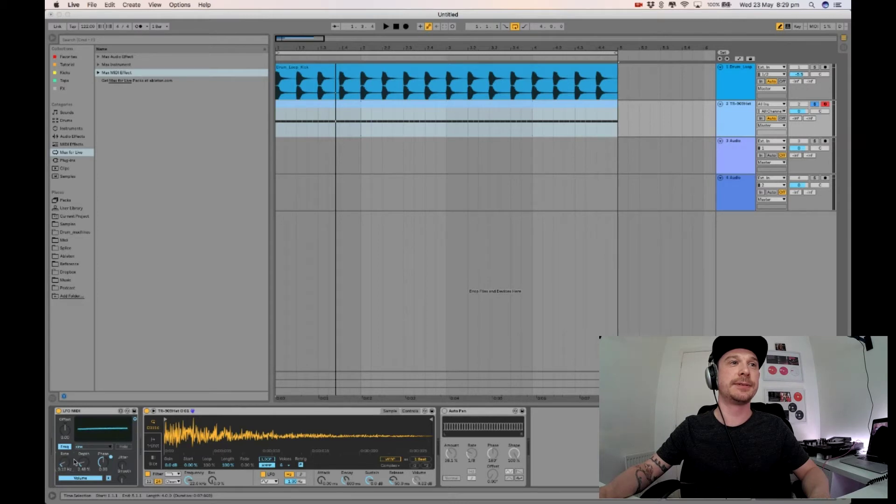
{"action": "left_click_drag", "start_coordinate": [82, 462], "coordinate": [82, 458]}
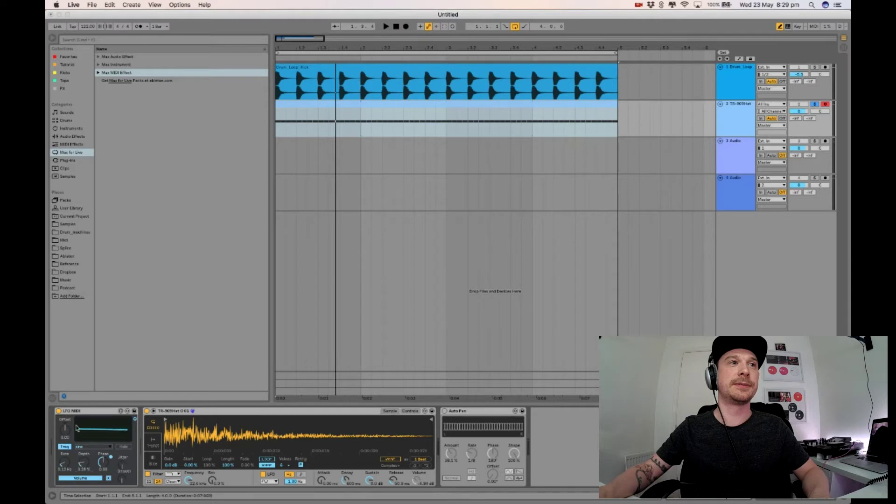
{"action": "left_click_drag", "start_coordinate": [65, 428], "coordinate": [65, 433]}
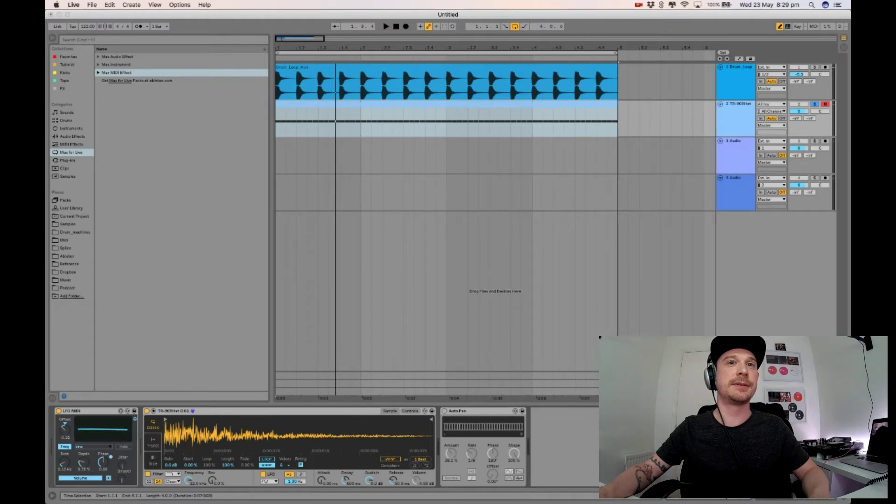
Raise the LFO MIDI rate to about 13.7 Hz and change its waveform from sine to random
{"action": "left_click_drag", "start_coordinate": [69, 463], "coordinate": [70, 460]}
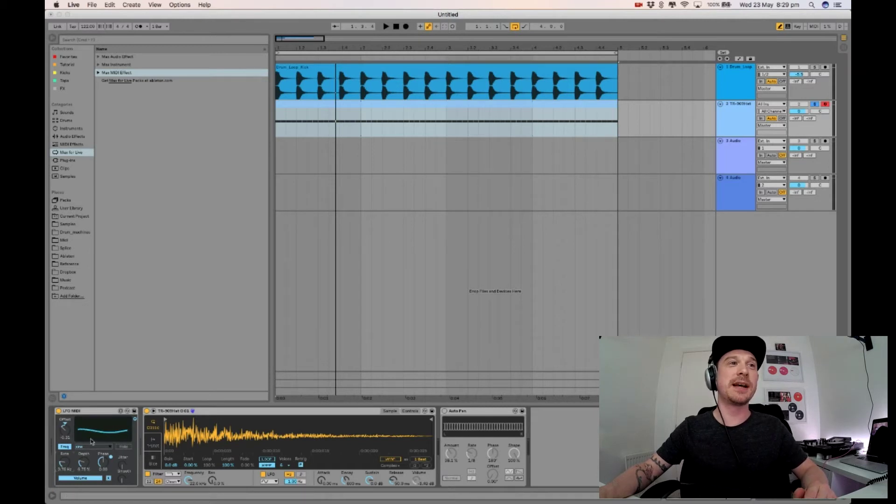
{"action": "left_click", "coordinate": [434, 486]}
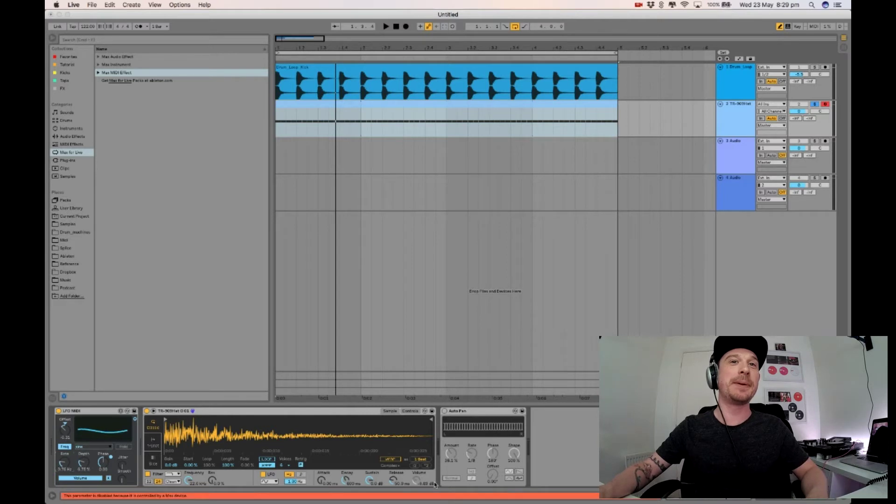
{"action": "left_click", "coordinate": [96, 447]}
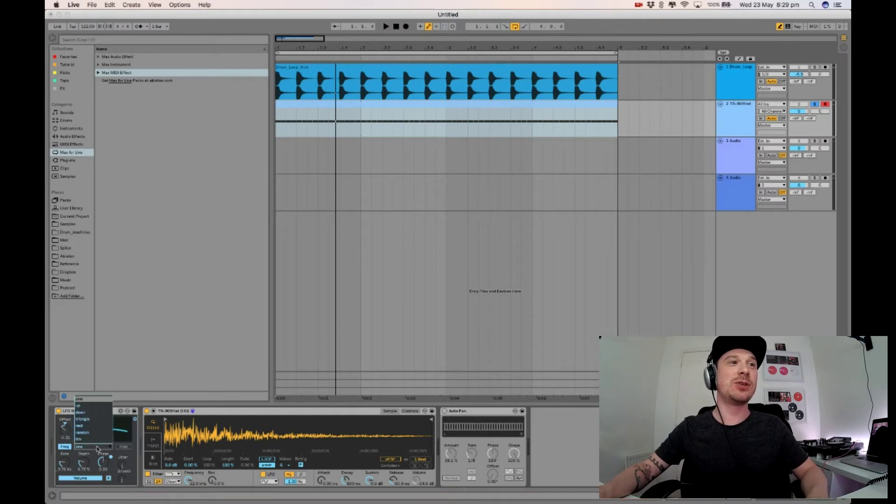
{"action": "left_click", "coordinate": [97, 433]}
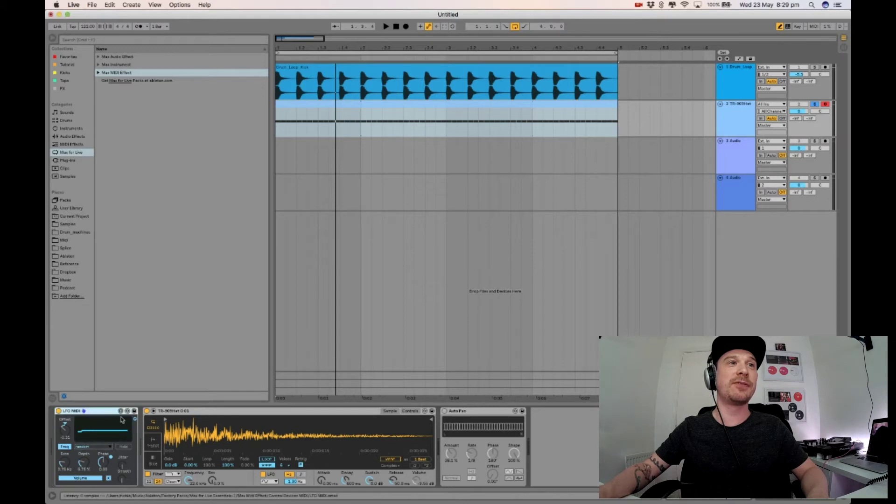
{"action": "left_click", "coordinate": [430, 483]}
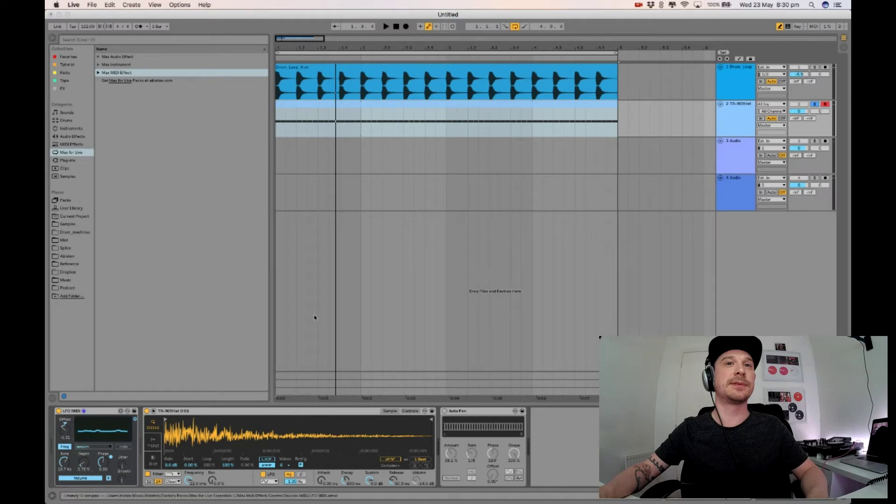
Play the loop, adjust the LFO MIDI depth while auditioning the random hi-hat volume modulation, and stop playback
{"action": "key", "text": "space"}
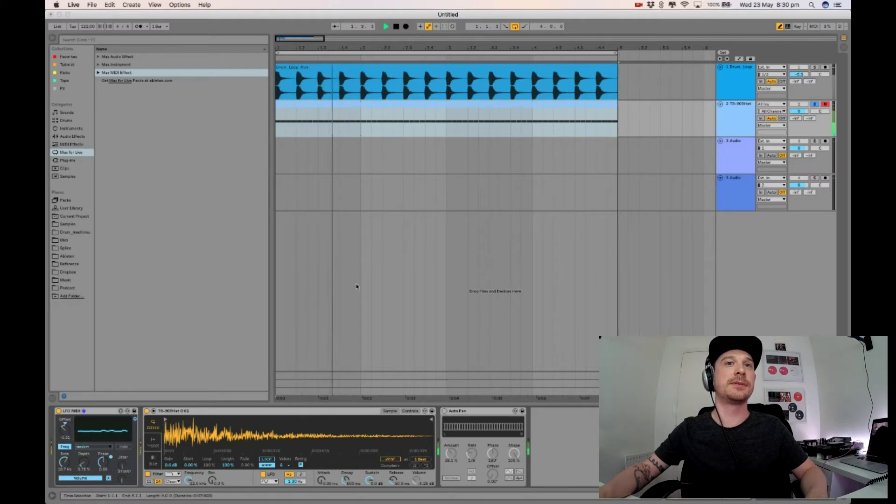
{"action": "left_click_drag", "start_coordinate": [82, 465], "coordinate": [82, 460]}
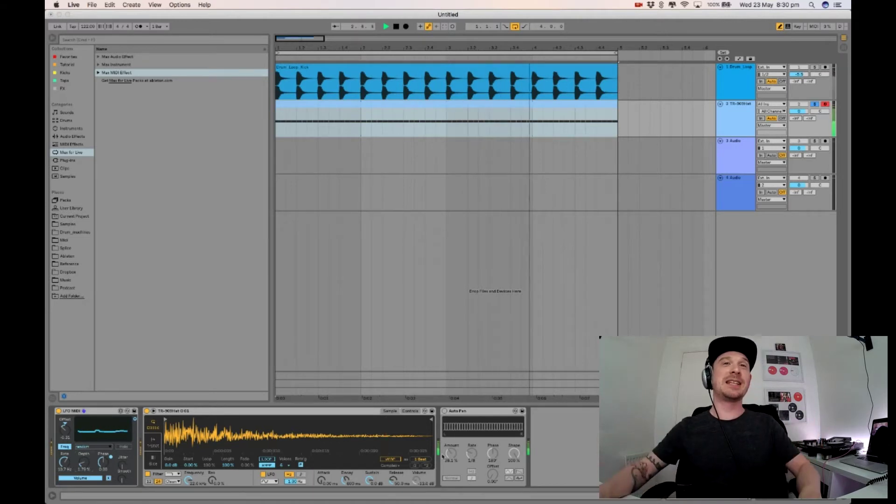
{"action": "left_click", "coordinate": [463, 283]}
{"action": "key", "text": "space"}
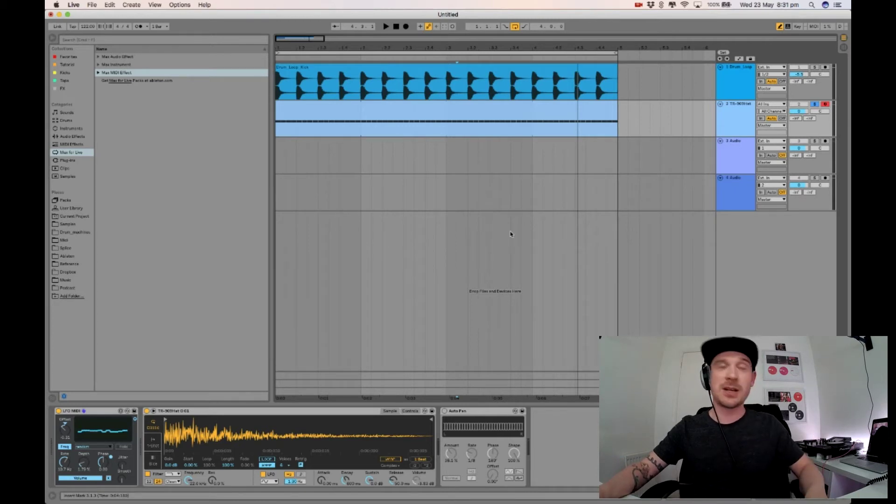
Switch to Safari, review the hi-hat movement question and the vocal-shout samples post in the Facebook group, and return to Ableton Live
{"action": "key", "text": "super+Tab"}
{"action": "scroll", "coordinate": [386, 273], "scroll_direction": "up", "scroll_amount": 1}
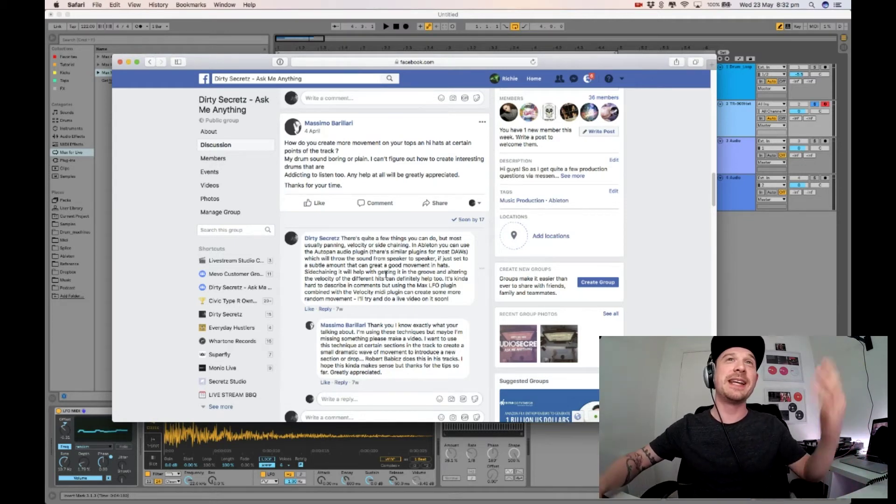
{"action": "scroll", "coordinate": [387, 276], "scroll_direction": "up", "scroll_amount": 1}
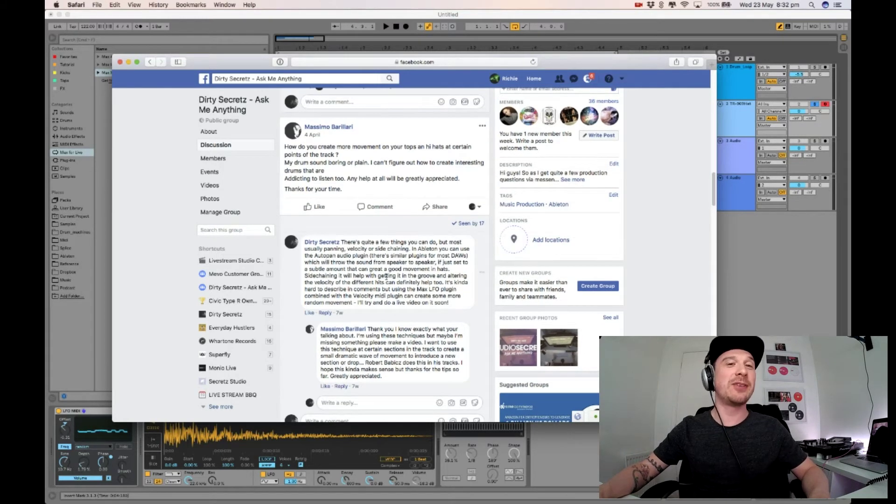
{"action": "scroll", "coordinate": [387, 277], "scroll_direction": "up", "scroll_amount": 10}
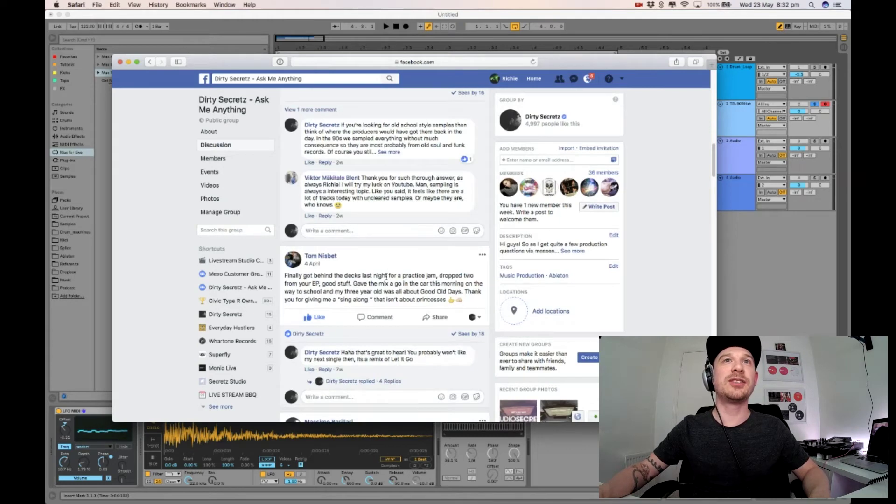
{"action": "scroll", "coordinate": [387, 277], "scroll_direction": "up", "scroll_amount": 6}
{"action": "scroll", "coordinate": [386, 275], "scroll_direction": "up", "scroll_amount": 2}
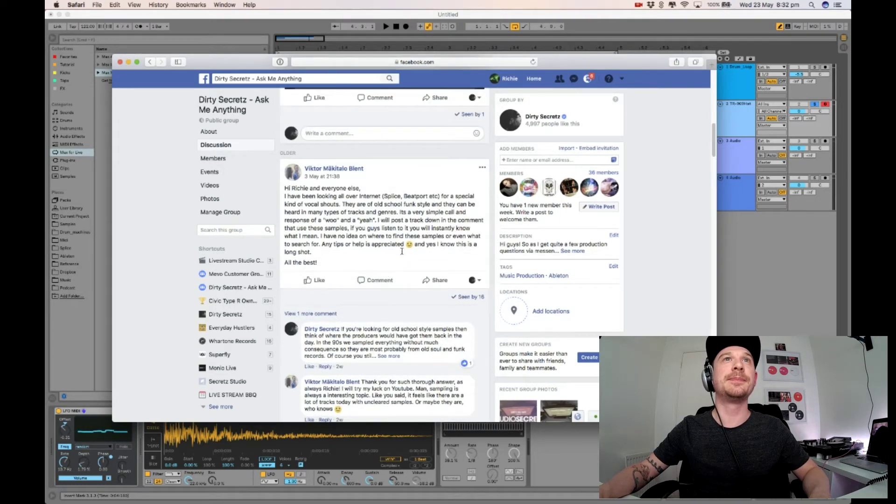
{"action": "scroll", "coordinate": [376, 248], "scroll_direction": "up", "scroll_amount": 1}
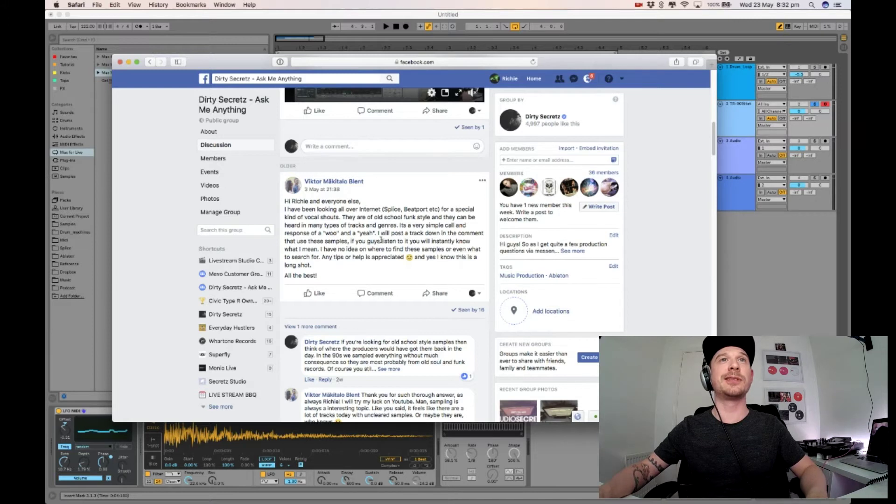
{"action": "left_click", "coordinate": [276, 15]}
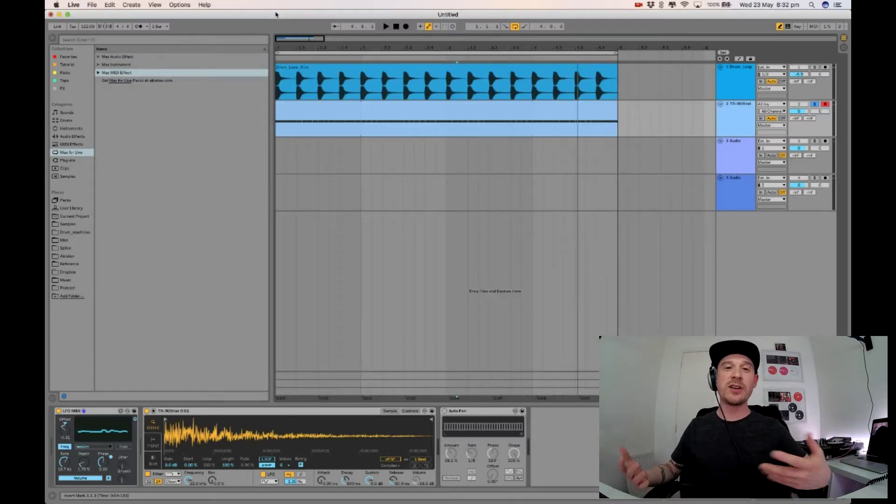